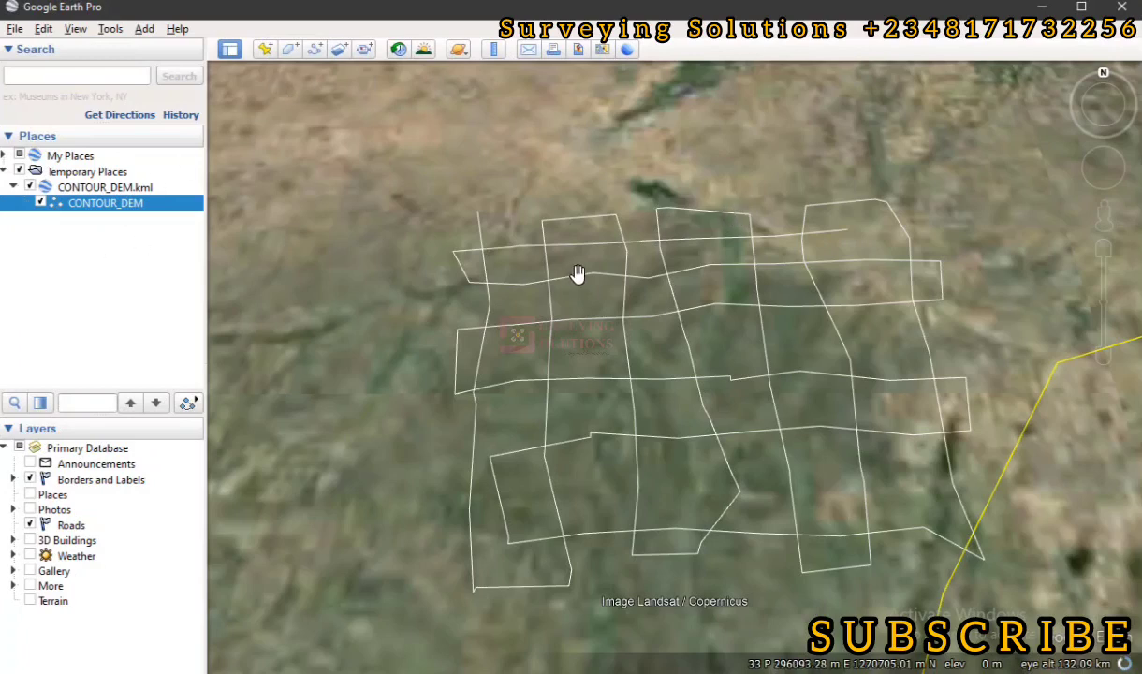
Pan the map, start a polygon north of the grid, then discard that attempt.
left_click_drag(665, 301, 586, 283)
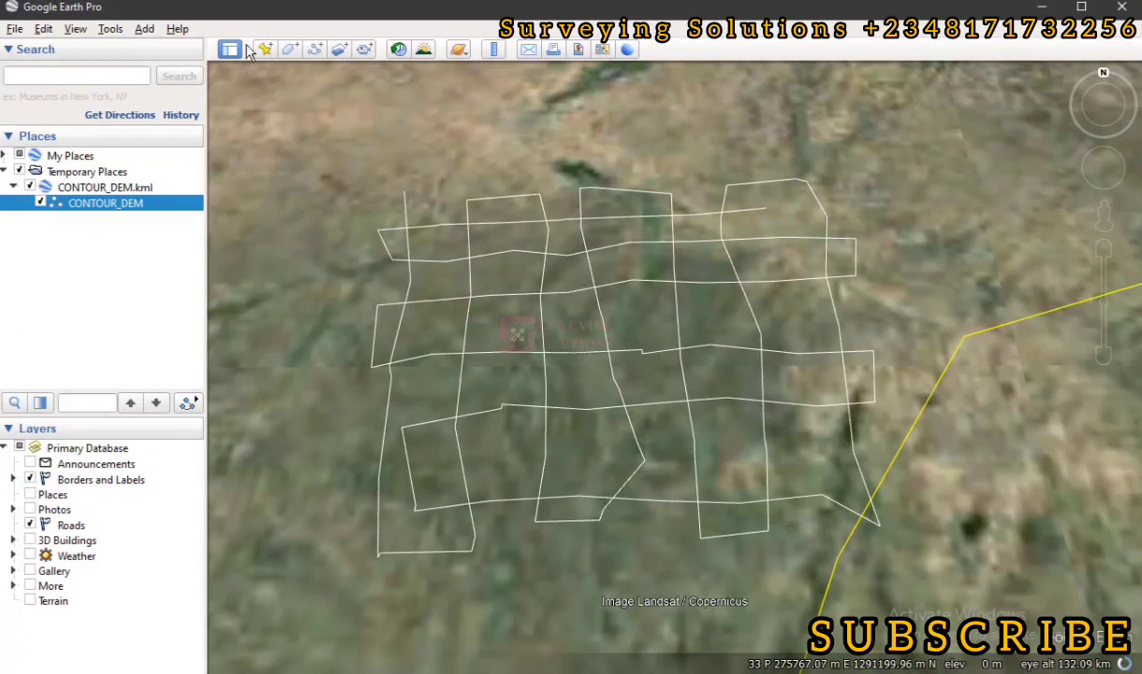
left_click(290, 48)
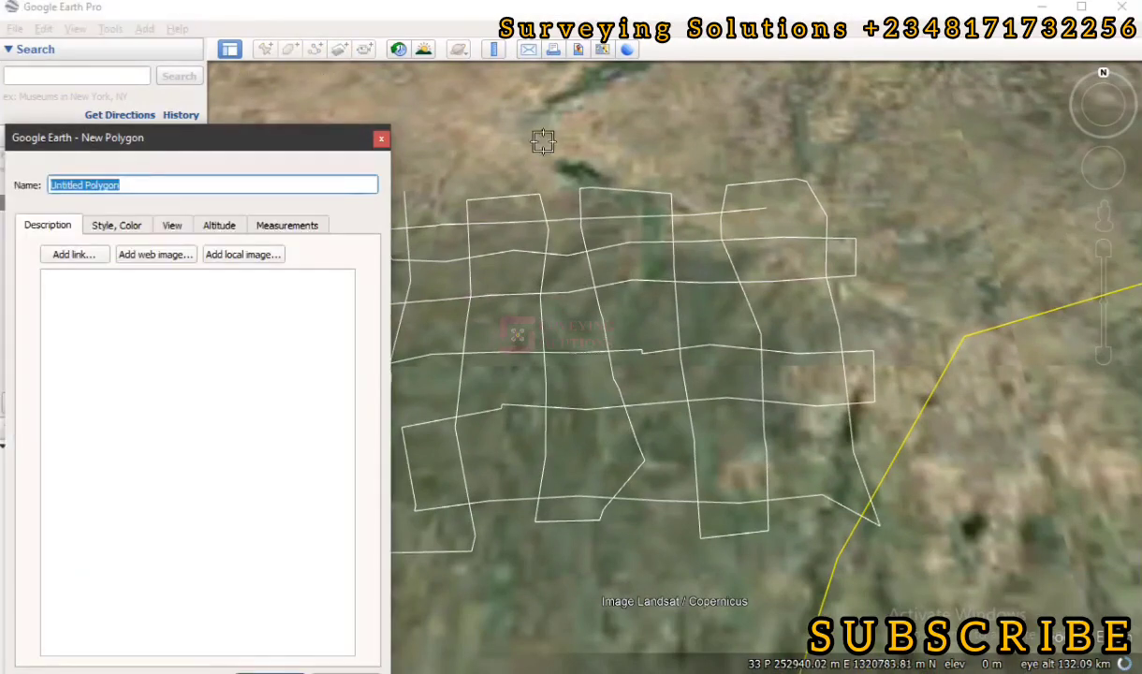
left_click(603, 120)
left_click(739, 115)
left_click(723, 172)
left_click(589, 163)
left_click(582, 163)
left_click(509, 140)
left_click(527, 117)
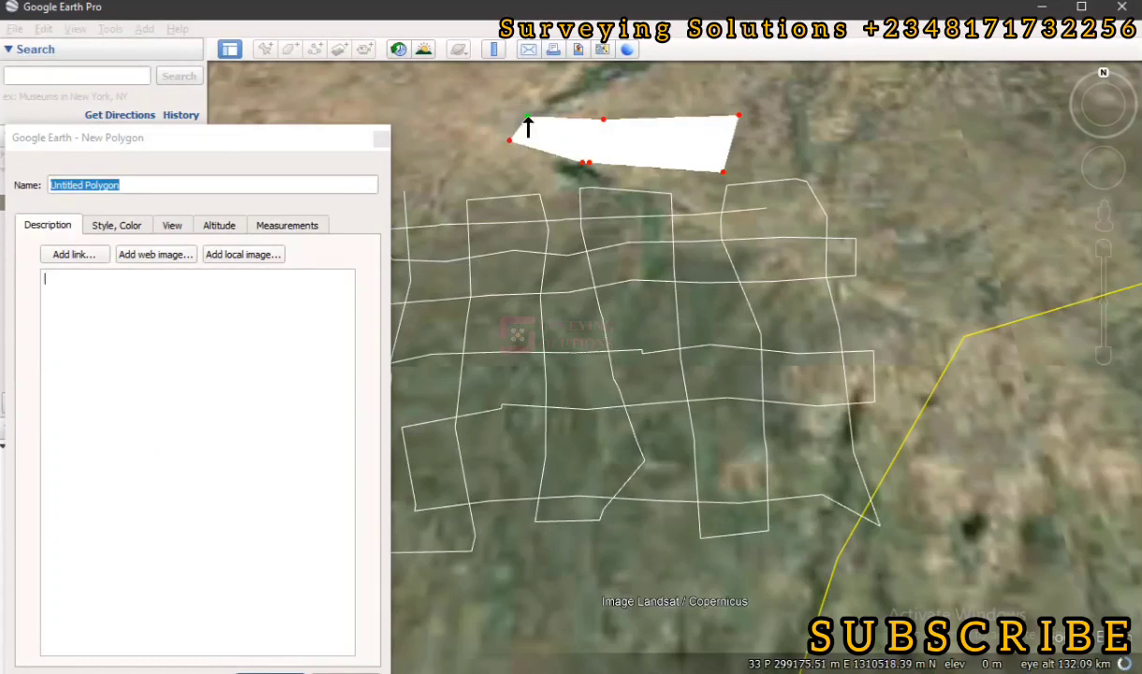
left_click(380, 139)
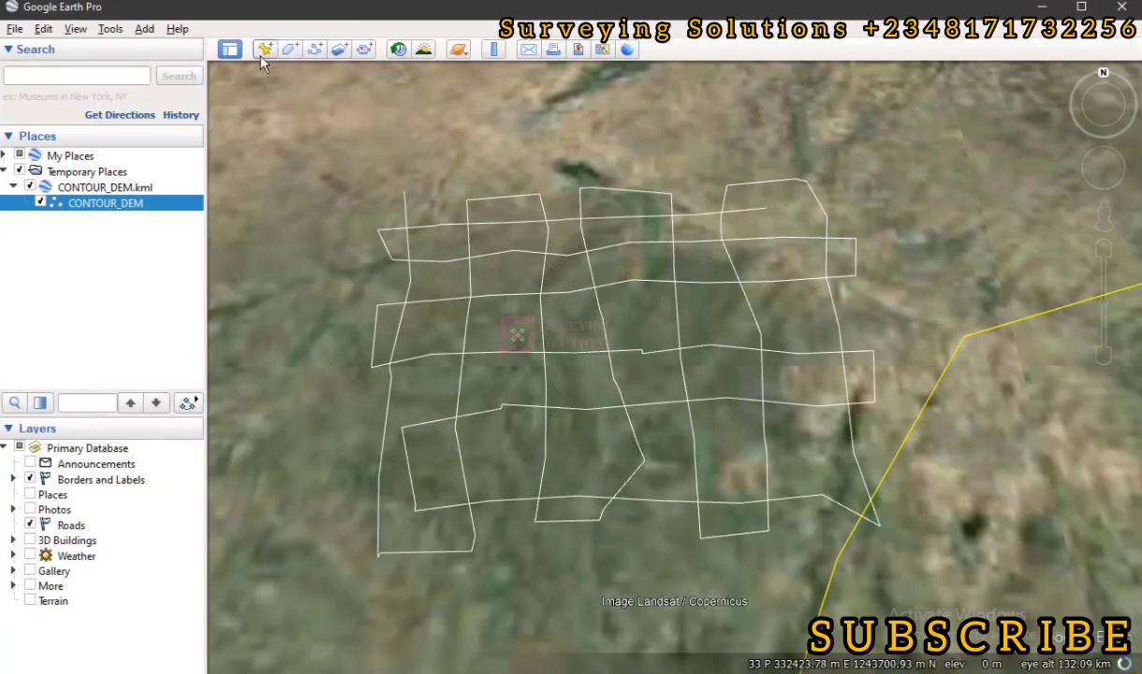
Draw a new four-corner polygon just above the contour grid.
left_click(290, 49)
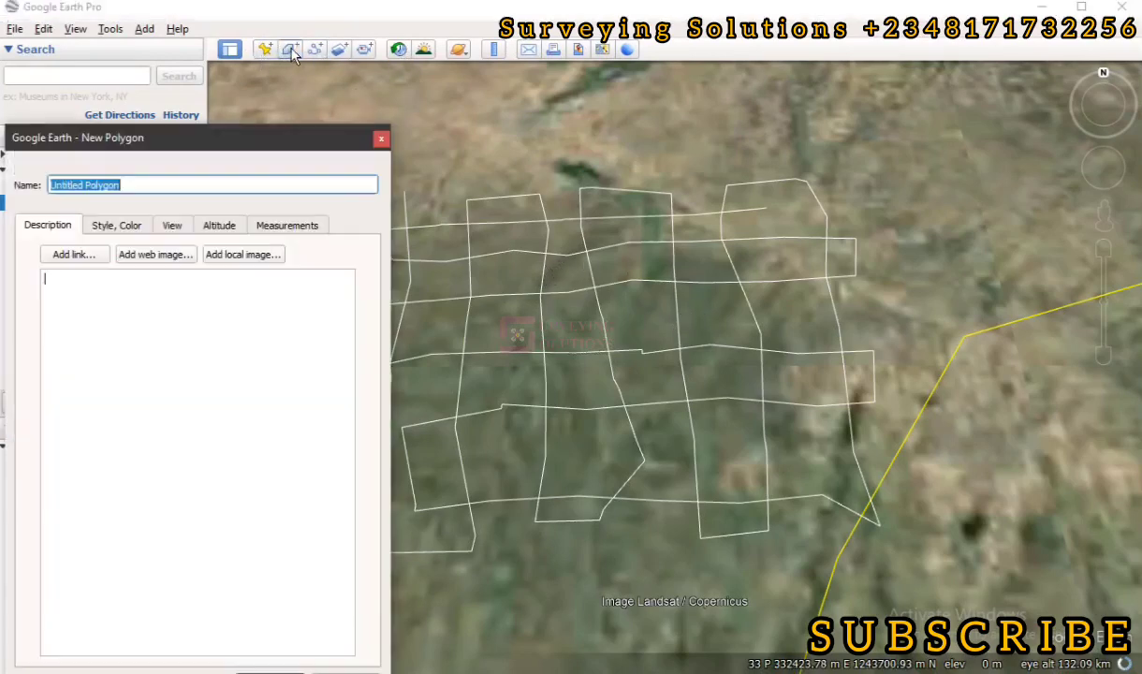
left_click(517, 90)
left_click(726, 109)
left_click(709, 150)
left_click(527, 159)
Style the polygon as outline-only with a red line of width 5.
left_click(116, 223)
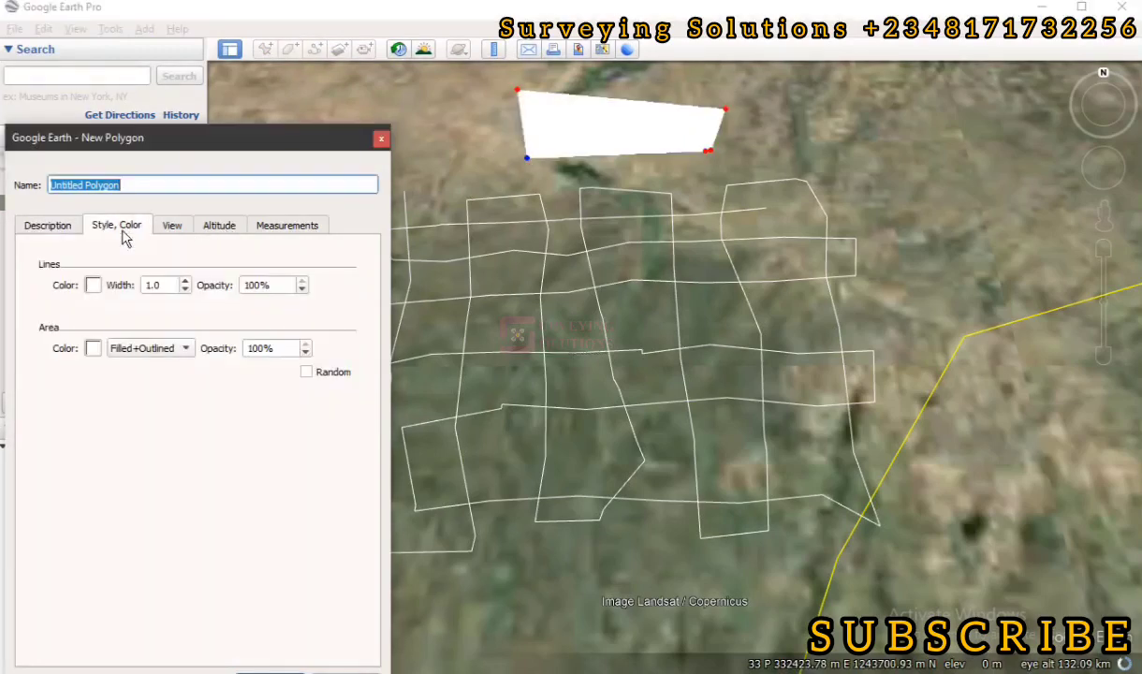
left_click(184, 348)
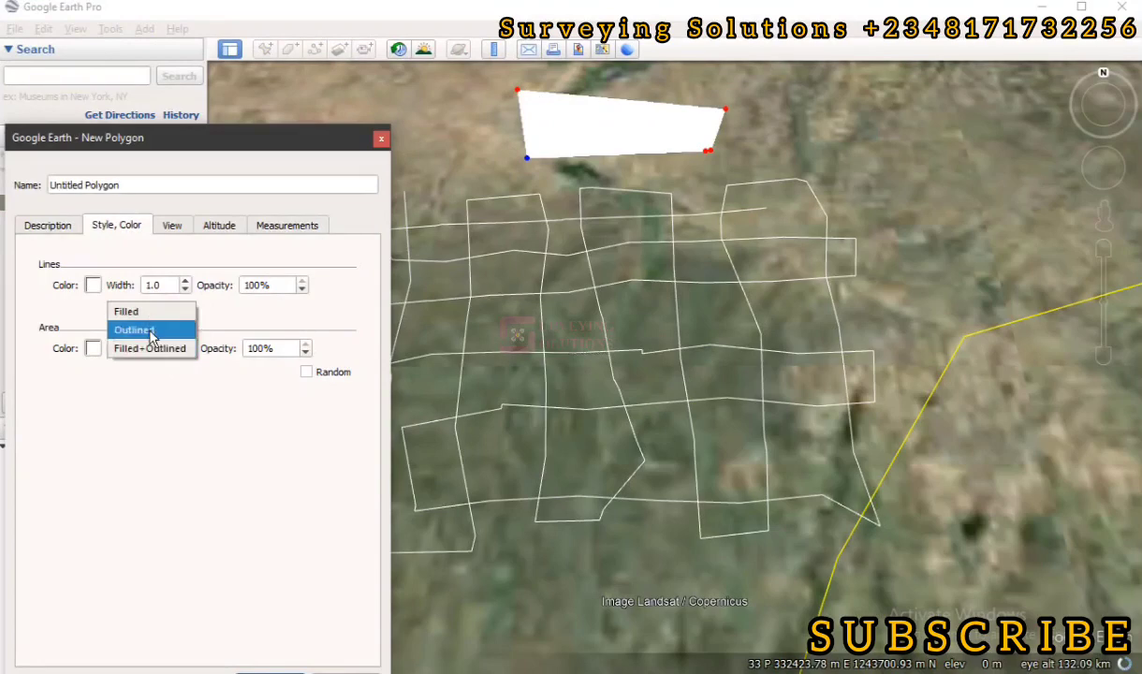
left_click(152, 334)
left_click(93, 287)
left_click(52, 337)
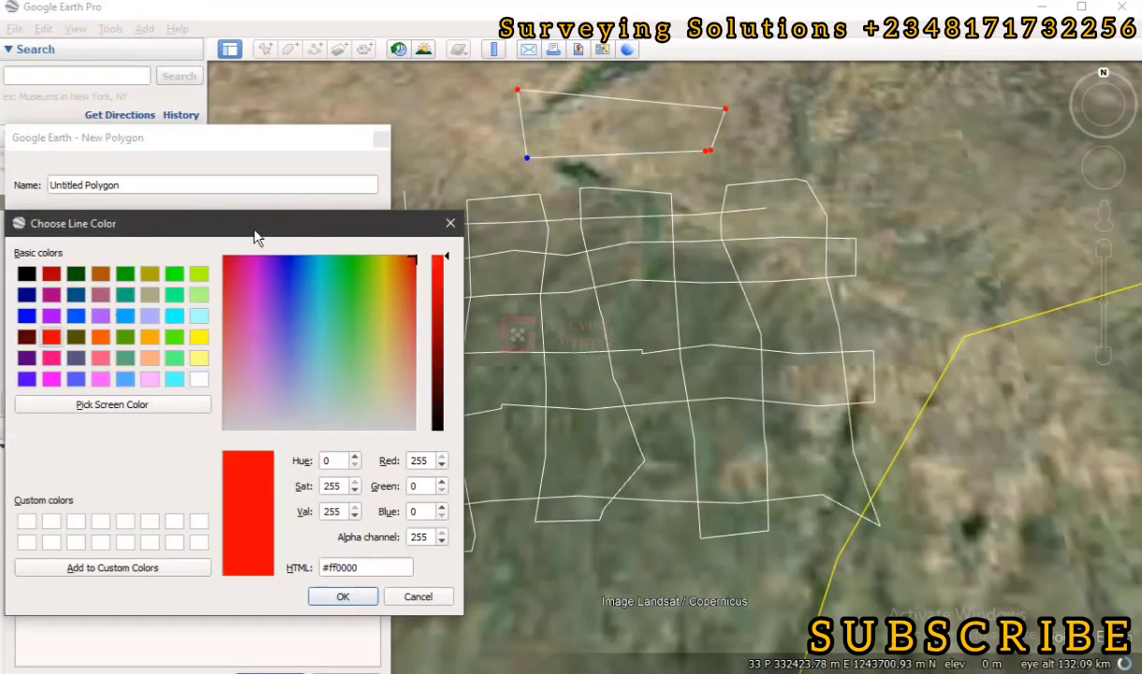
left_click(345, 597)
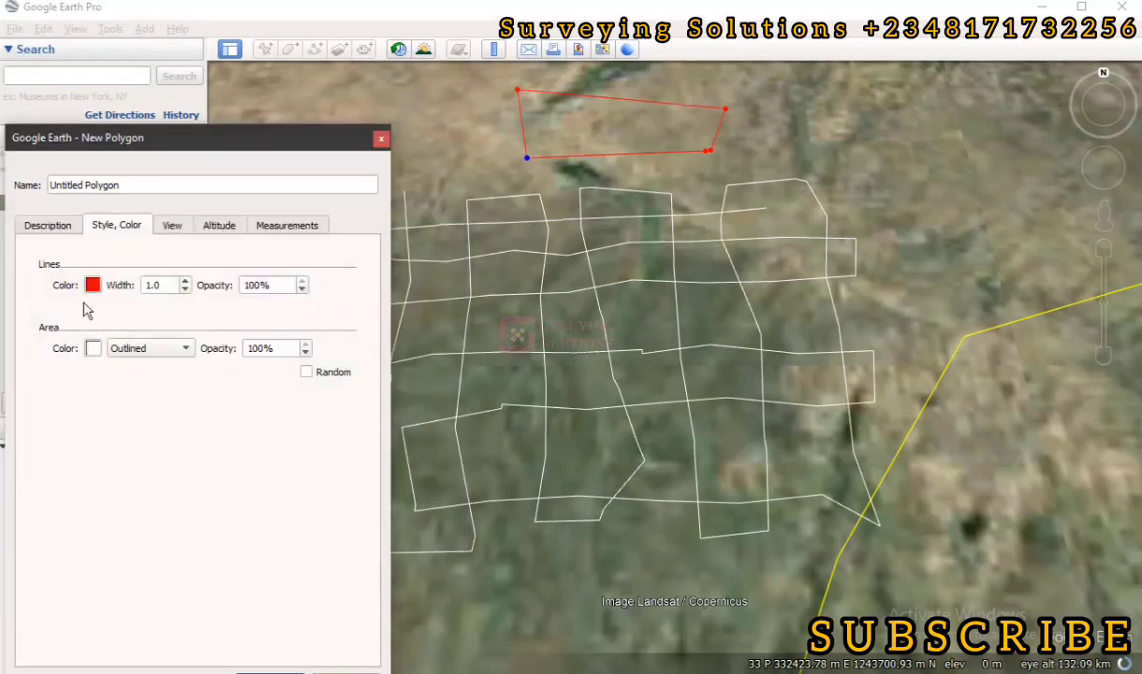
left_click_drag(151, 289, 125, 287)
type("5")
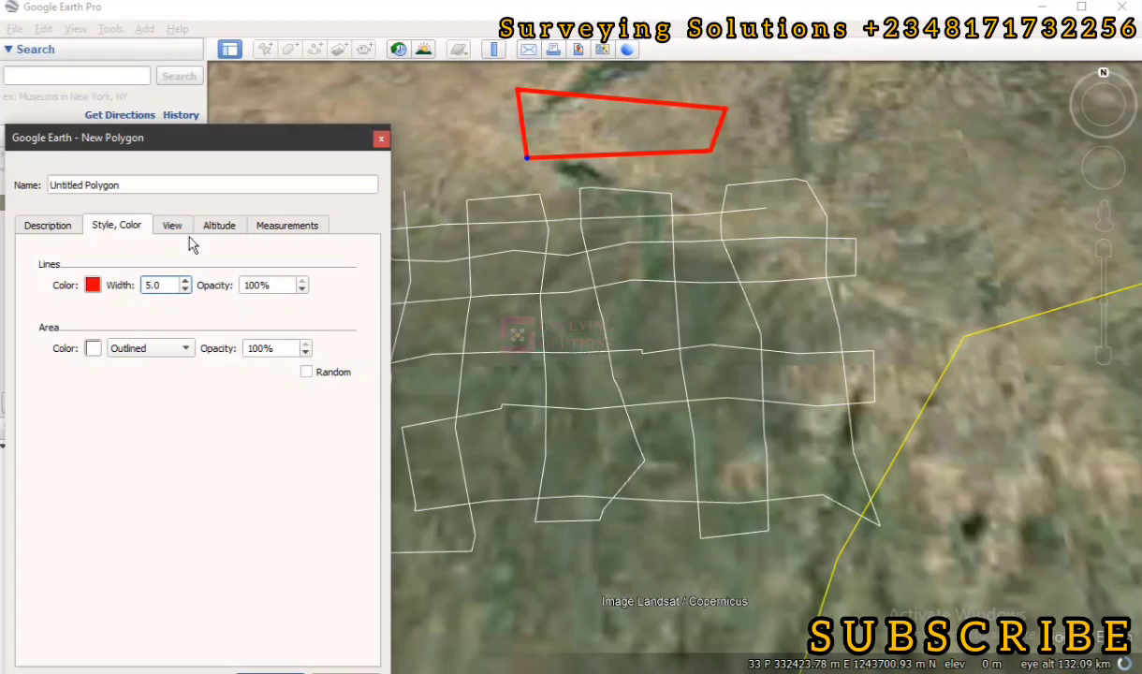
Name the polygon ROUGH and confirm it.
triple_click(95, 184)
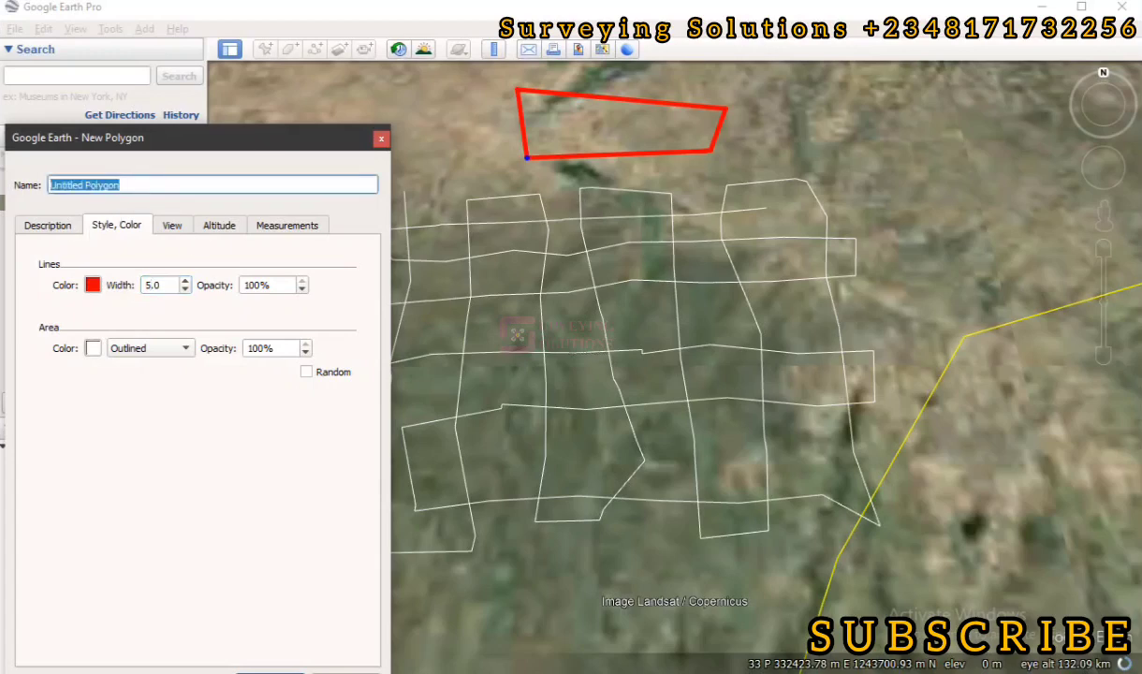
type("R")
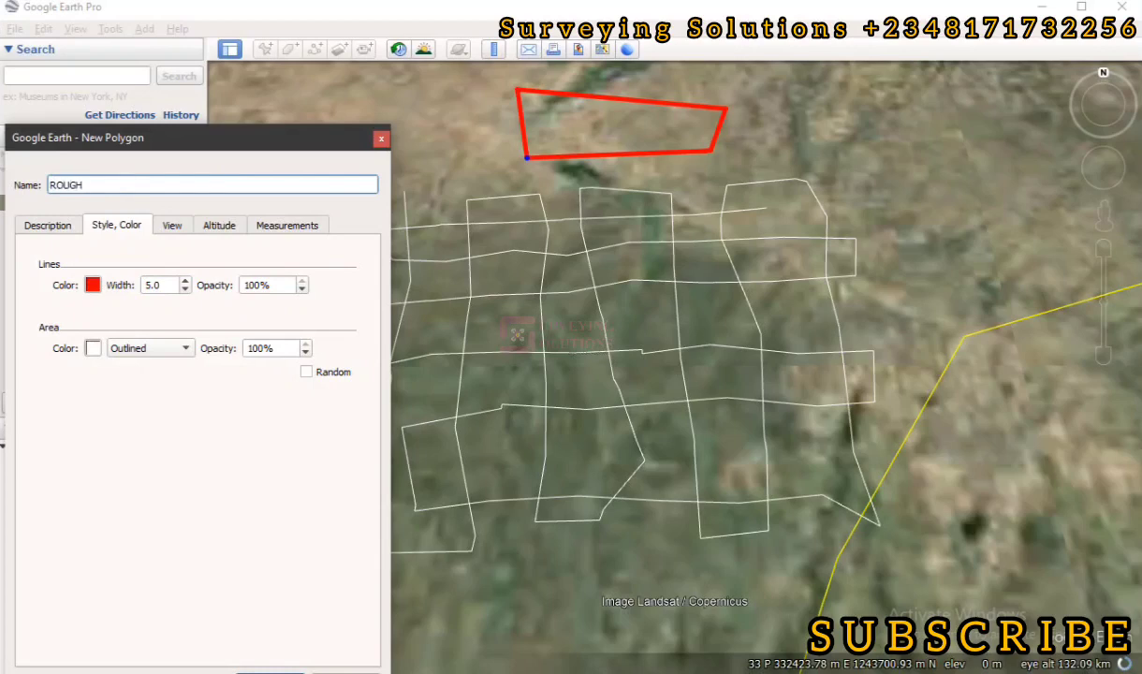
type("OUGH")
left_click_drag(153, 148, 296, 69)
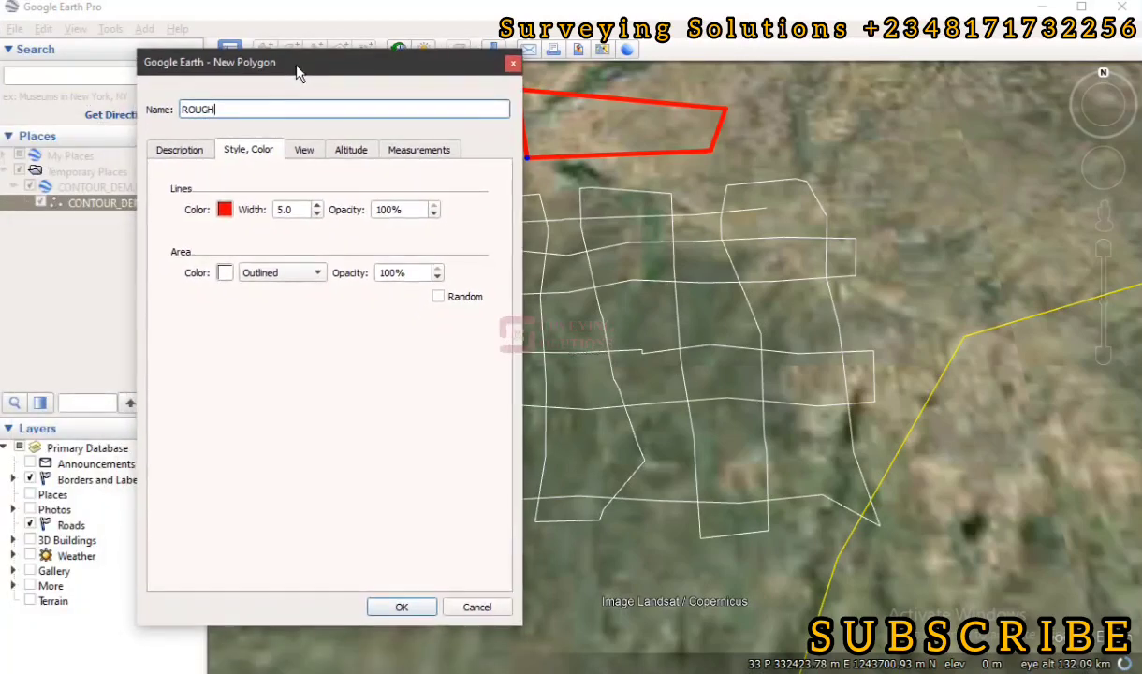
left_click(401, 609)
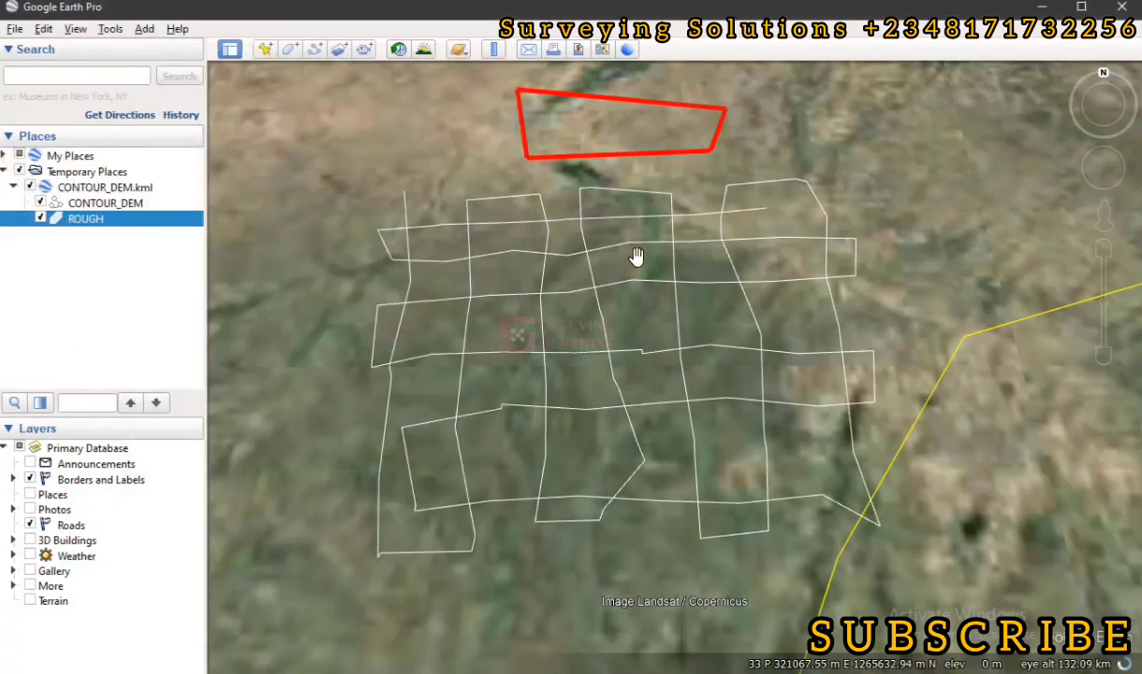
Save the ROUGH polygon from Places as a Kml (*.kml) file named ROUGH.
left_click(130, 206)
right_click(129, 206)
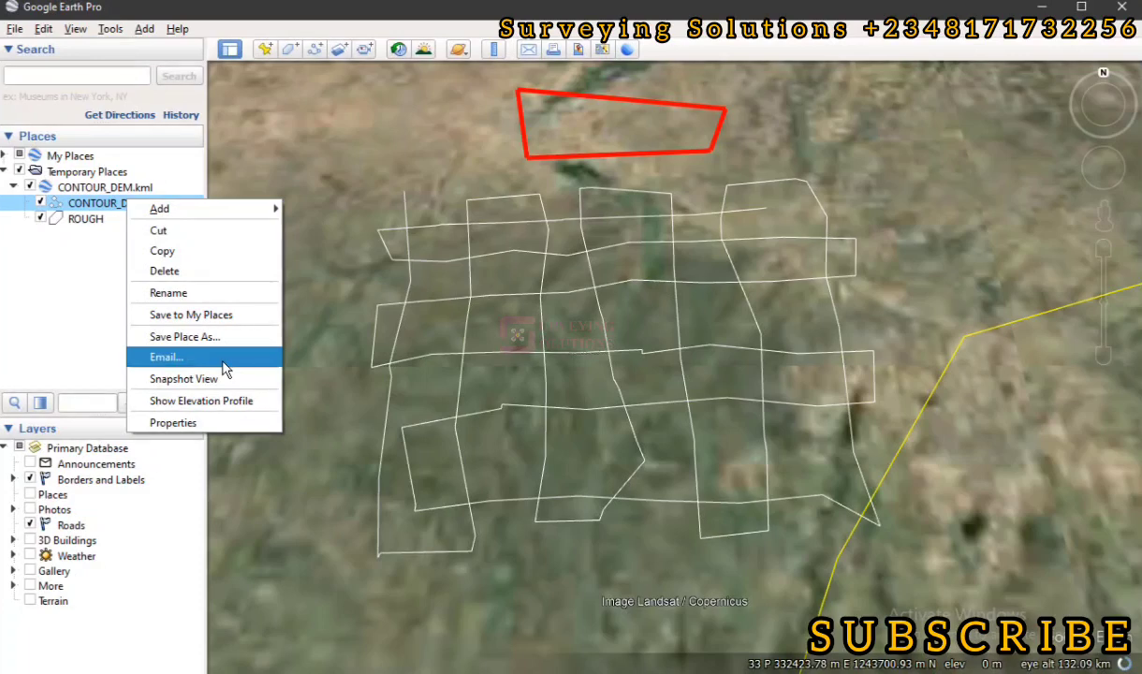
left_click(99, 223)
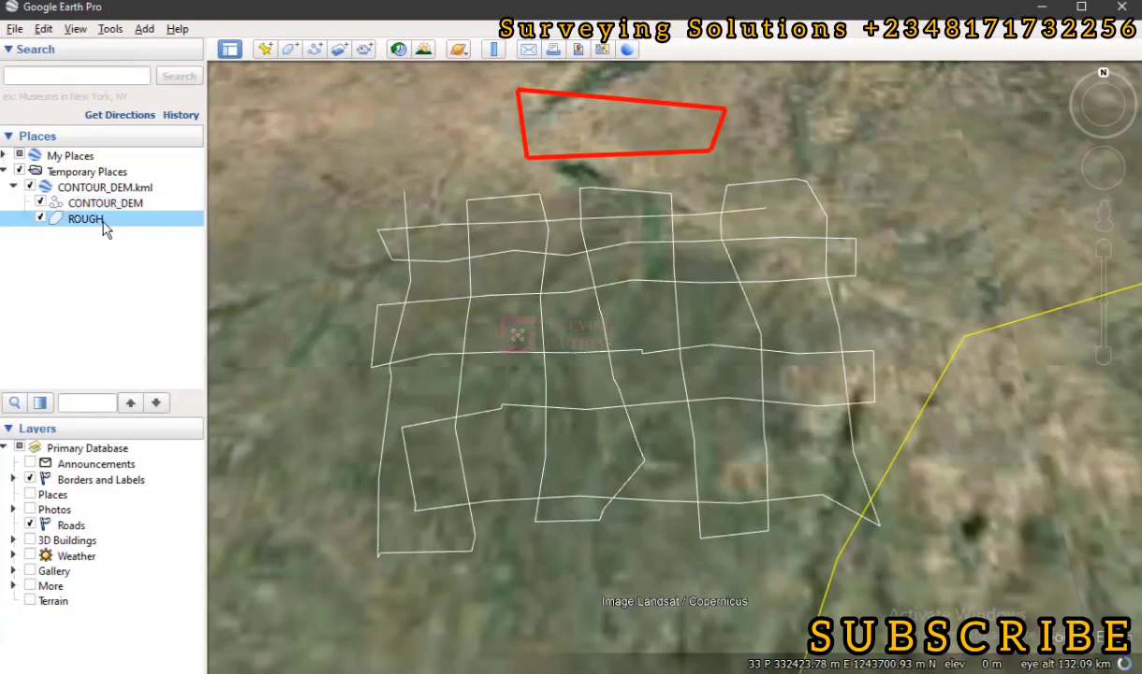
right_click(104, 221)
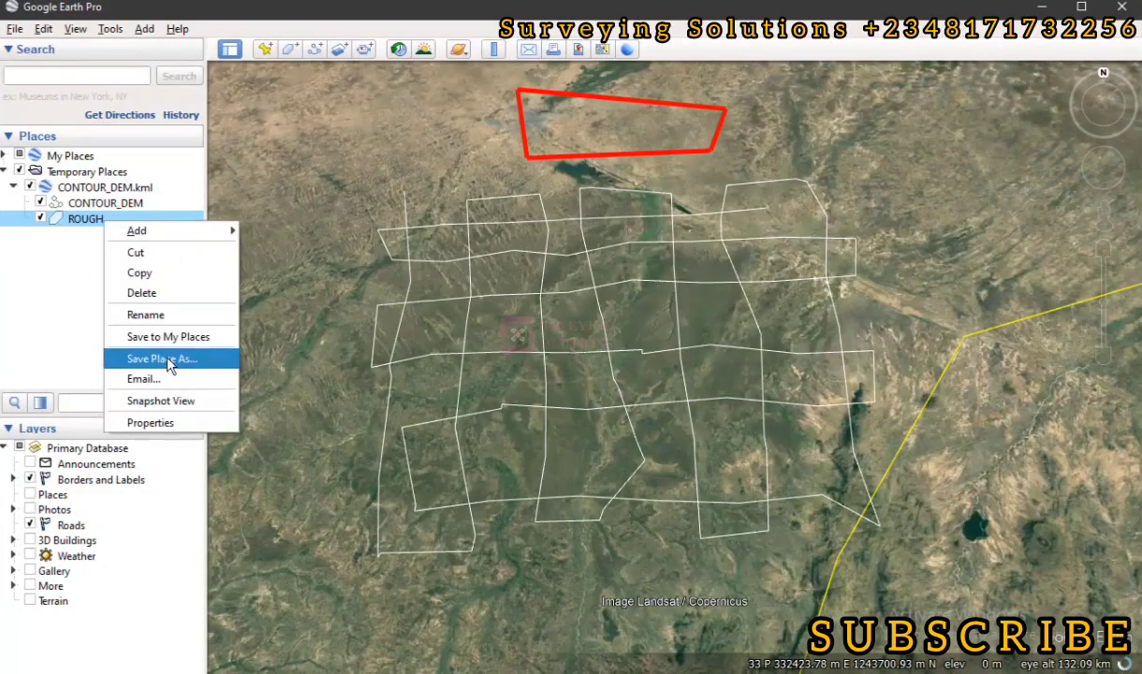
left_click(170, 362)
left_click(172, 374)
left_click(256, 219)
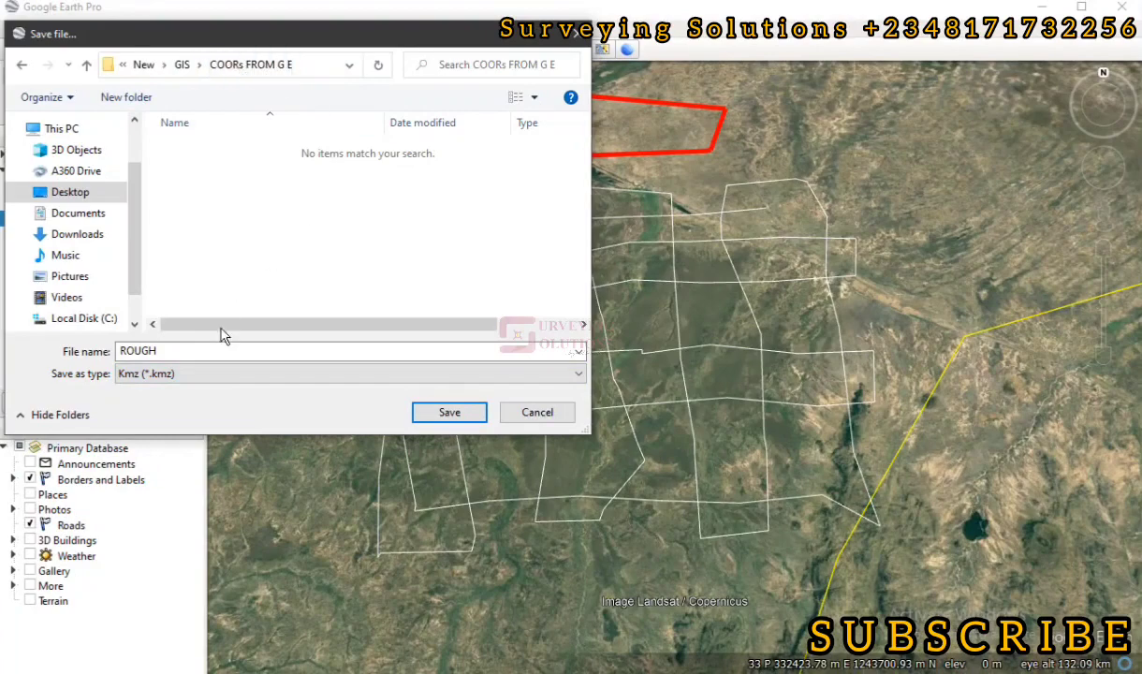
left_click(202, 376)
left_click(190, 408)
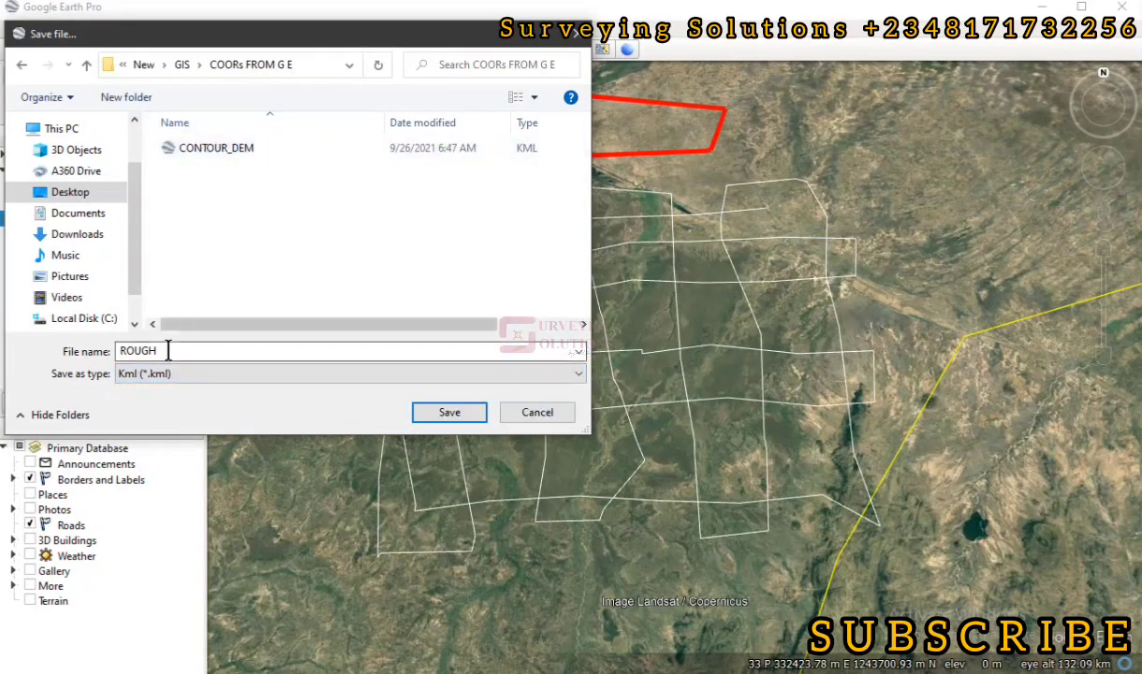
left_click(450, 414)
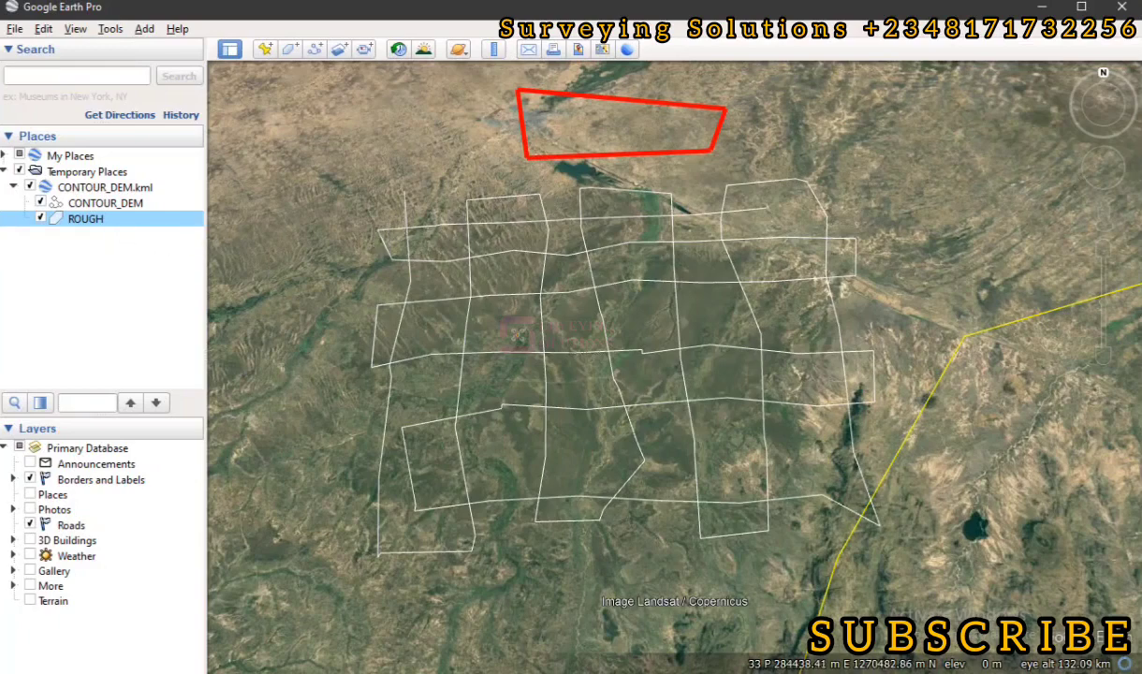
Switch to the browser and scroll the GPS Visualizer home page.
key("alt+Tab")
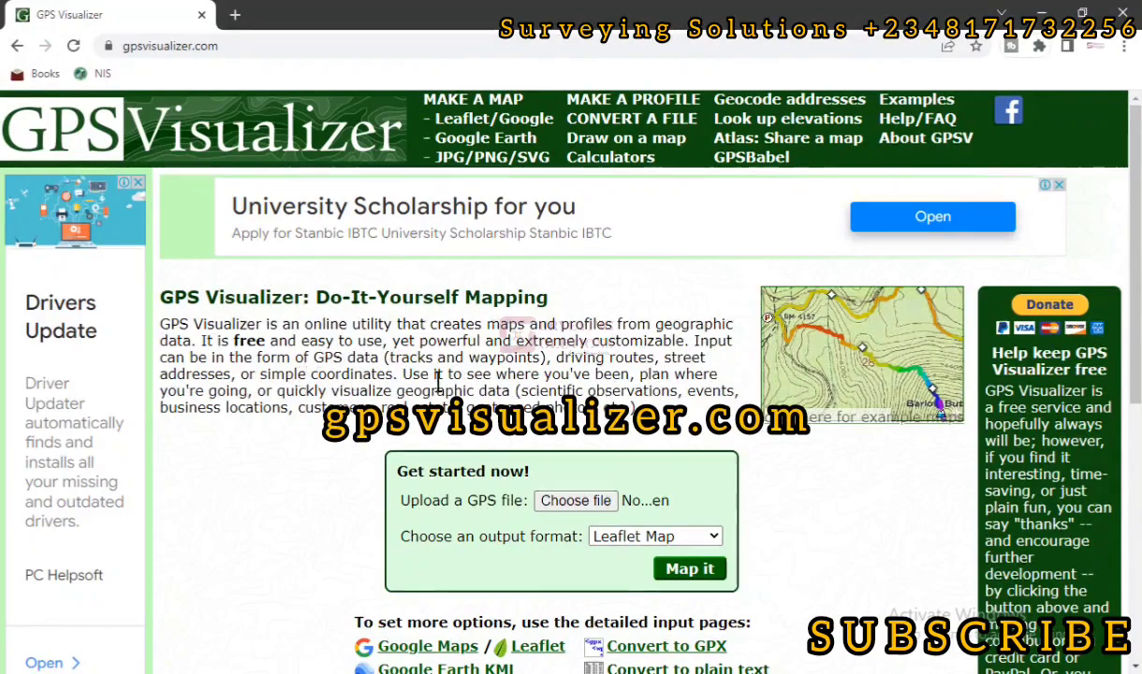
scroll(440, 365, "down", 5)
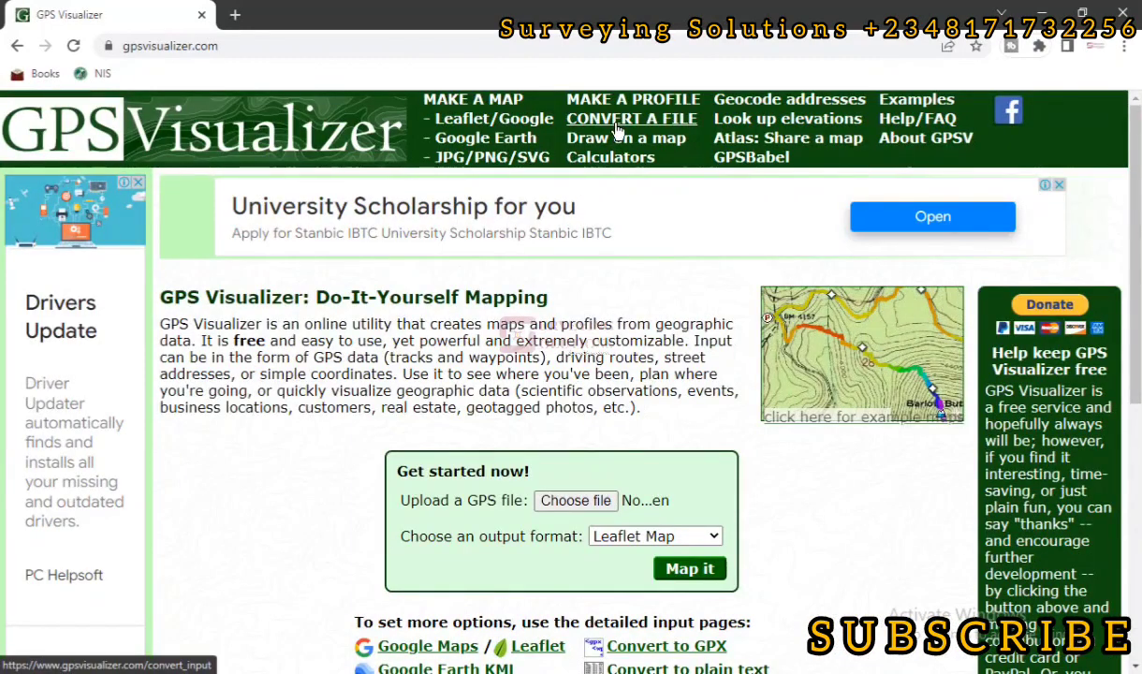
Open GPS Visualizer's Convert a File page and scroll down to the upload form.
left_click(617, 131)
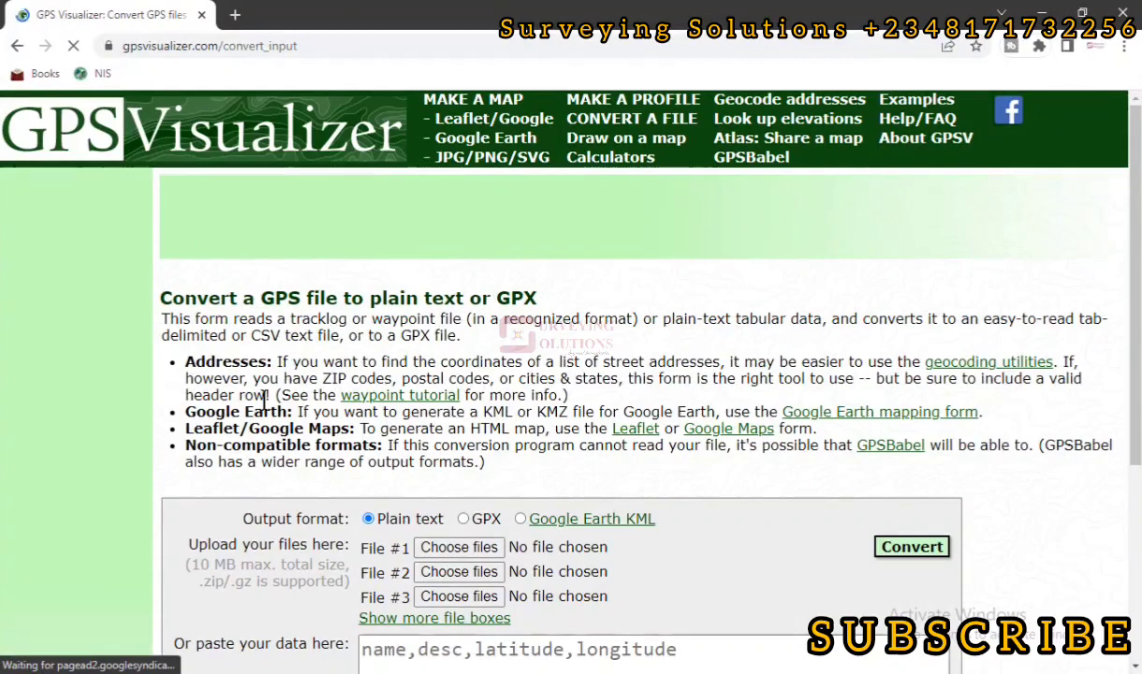
scroll(262, 396, "down", 2)
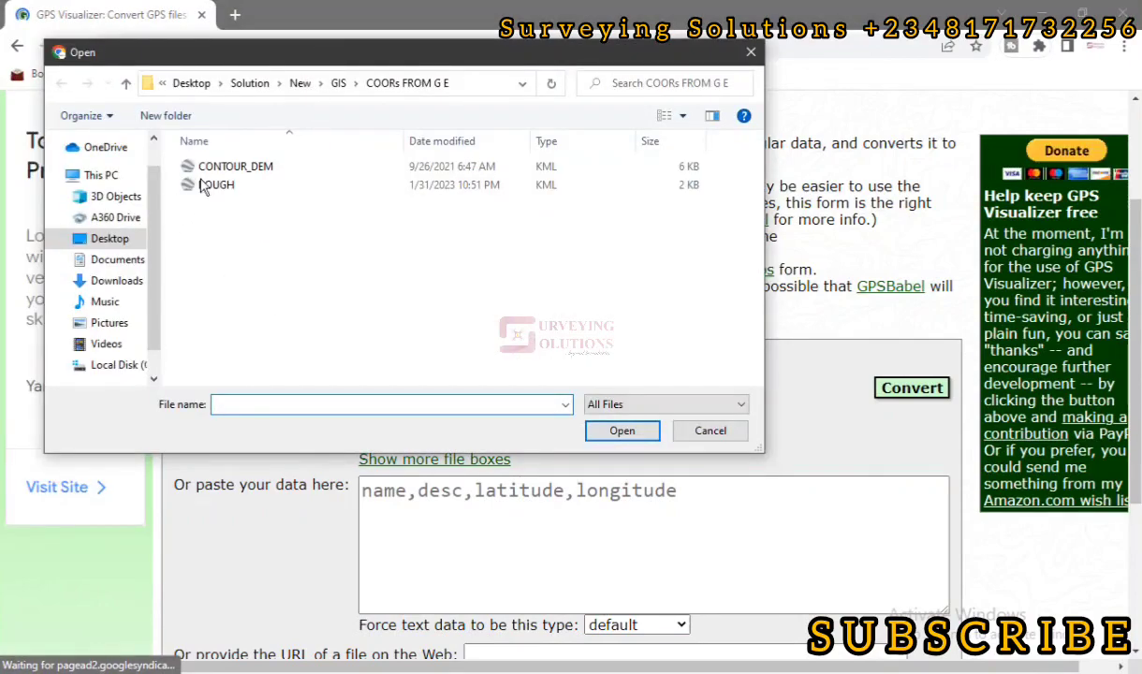
Load CONTOUR_DEM as File #1 and ROUGH.kml as File #2.
left_click(235, 170)
left_click(633, 430)
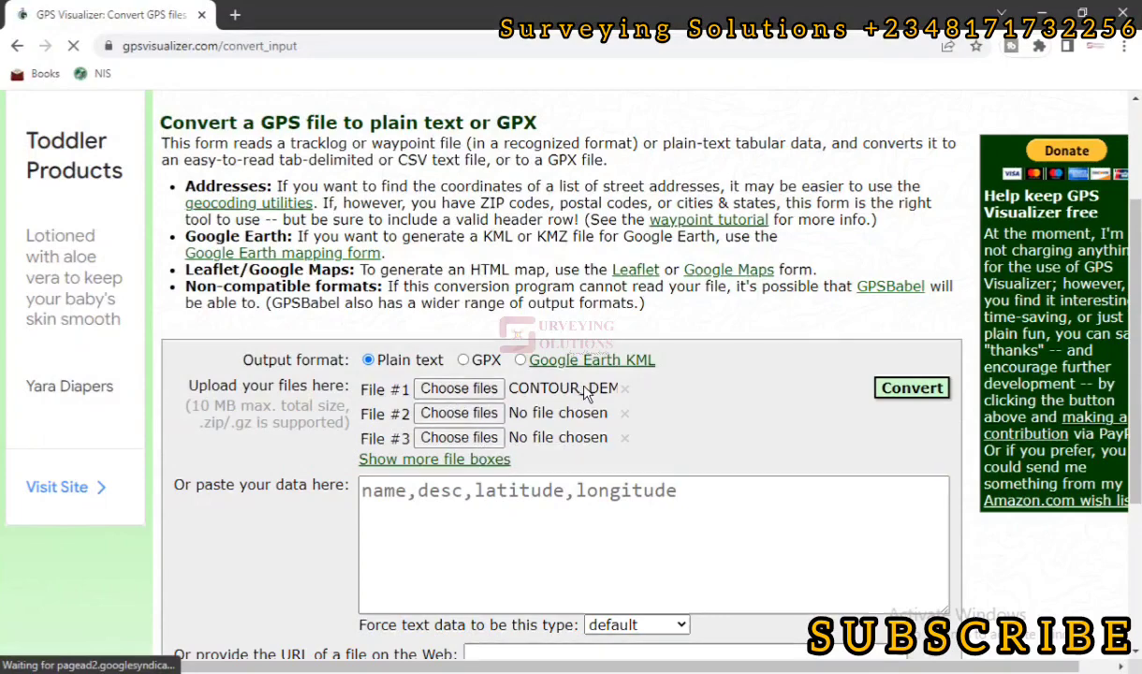
left_click(444, 423)
left_click(224, 183)
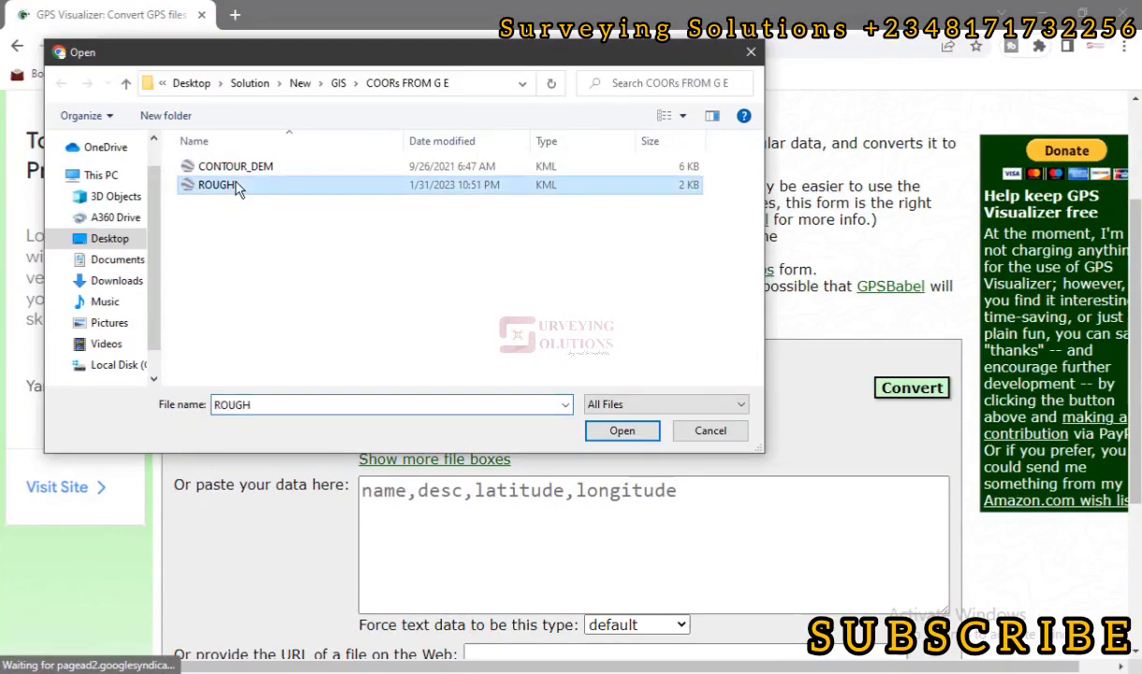
left_click(611, 432)
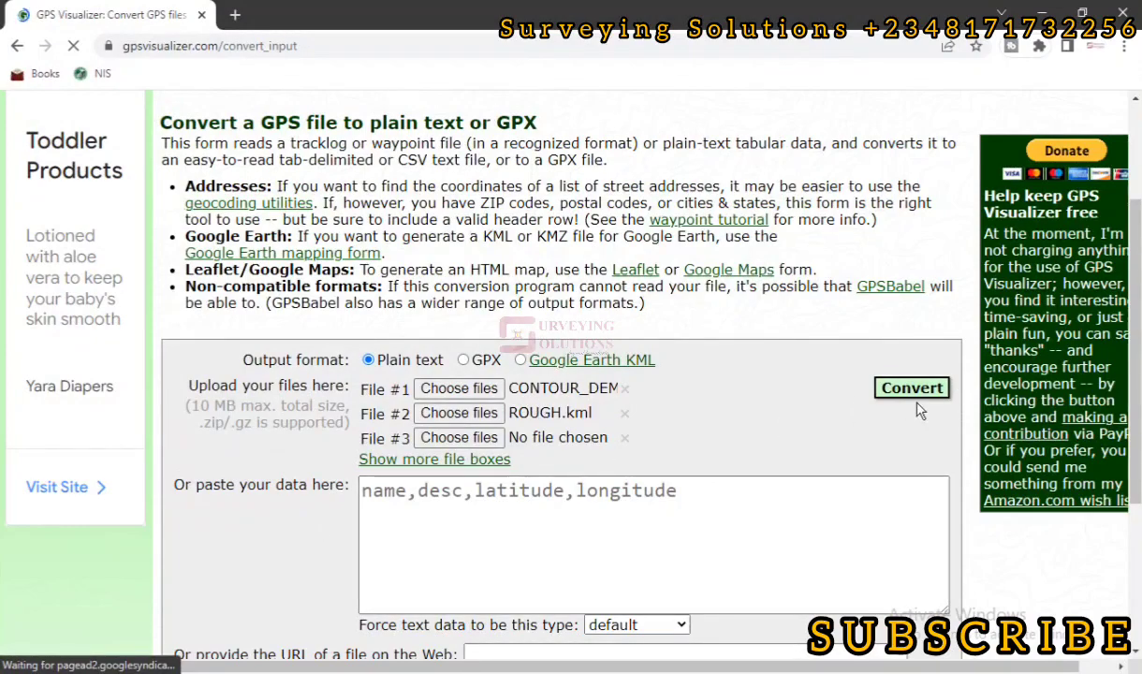
Set the plain text delimiter to comma and output units to Metric.
scroll(516, 326, "down", 3)
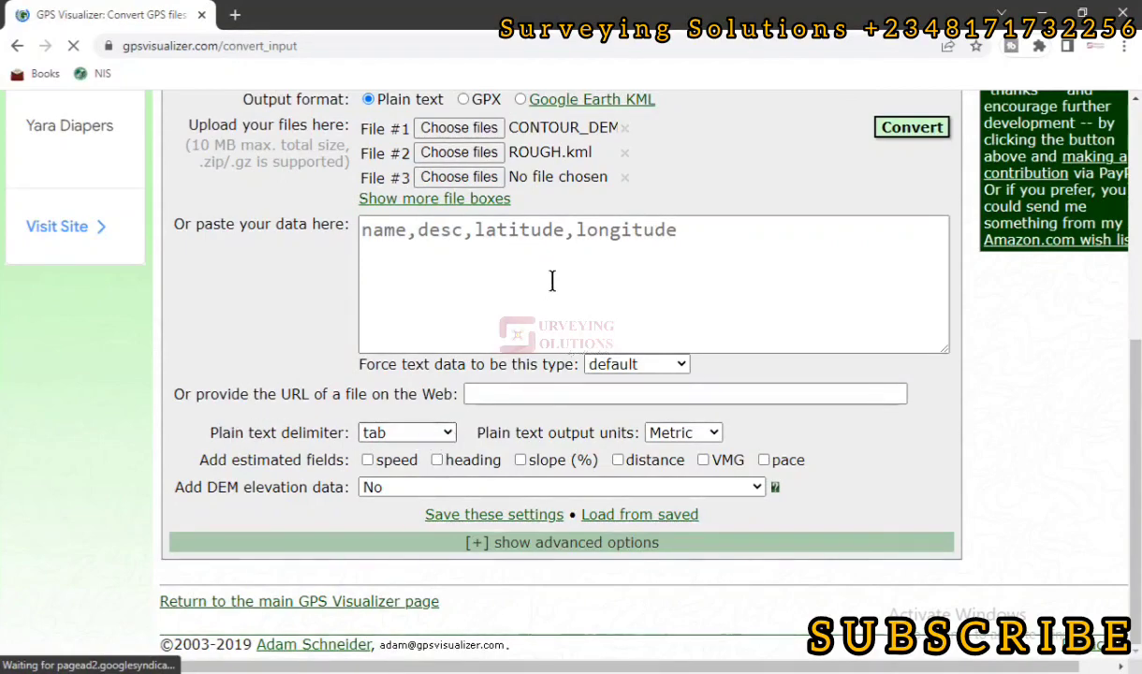
scroll(443, 503, "up", 5)
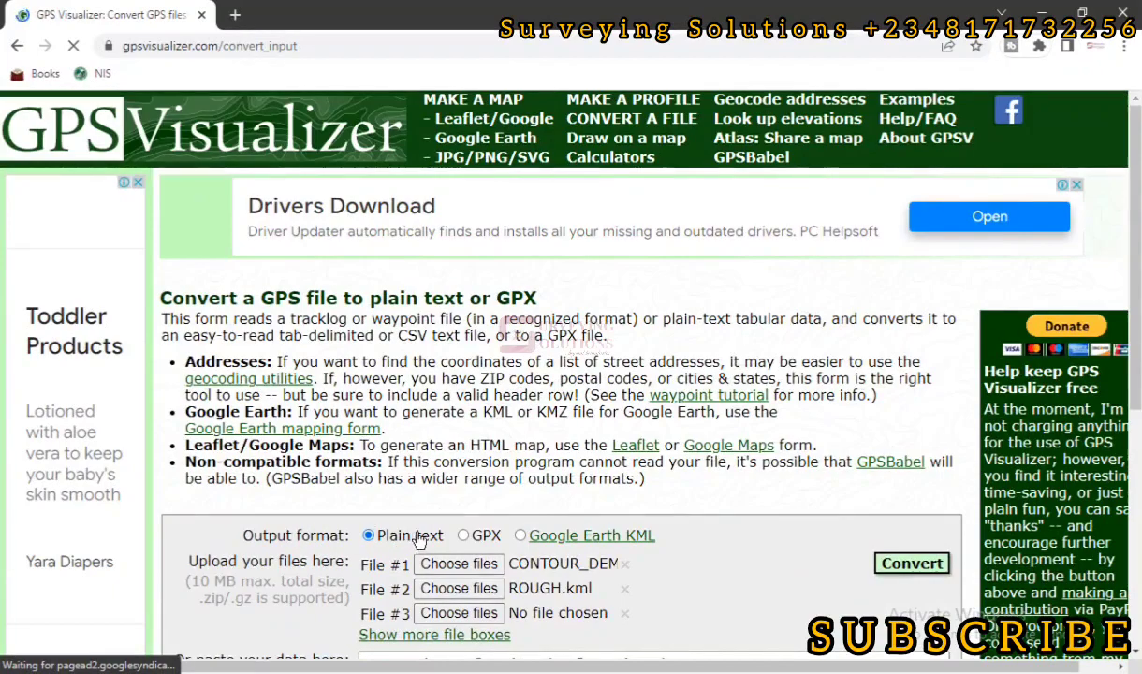
scroll(412, 542, "down", 4)
scroll(420, 529, "down", 1)
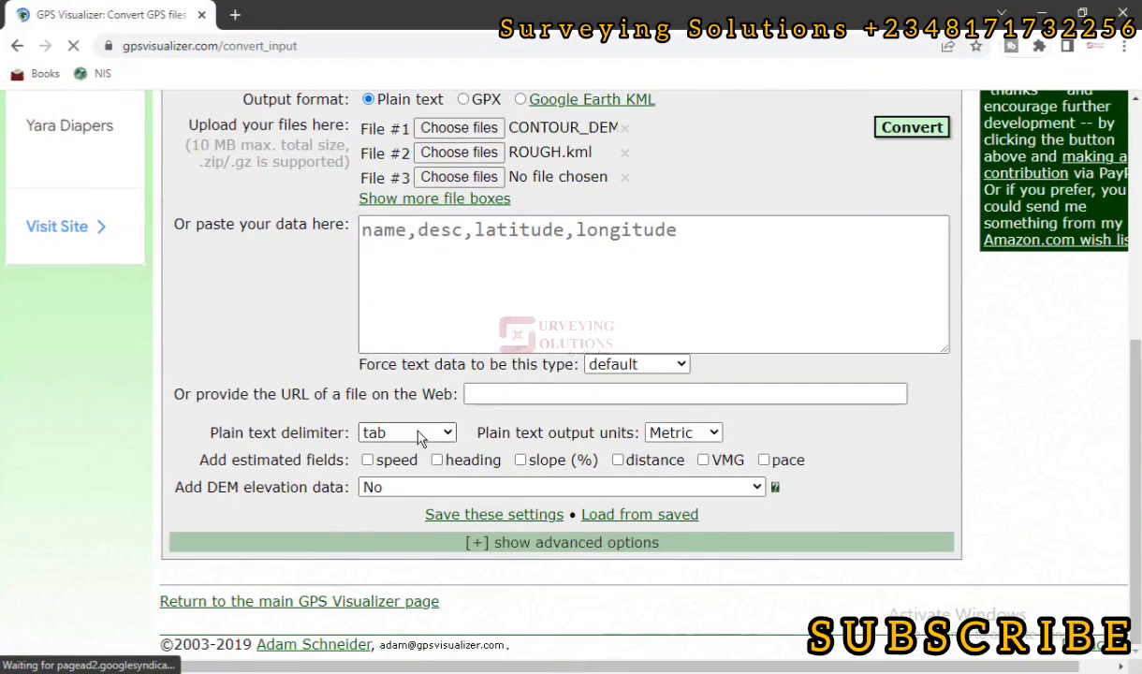
left_click(419, 435)
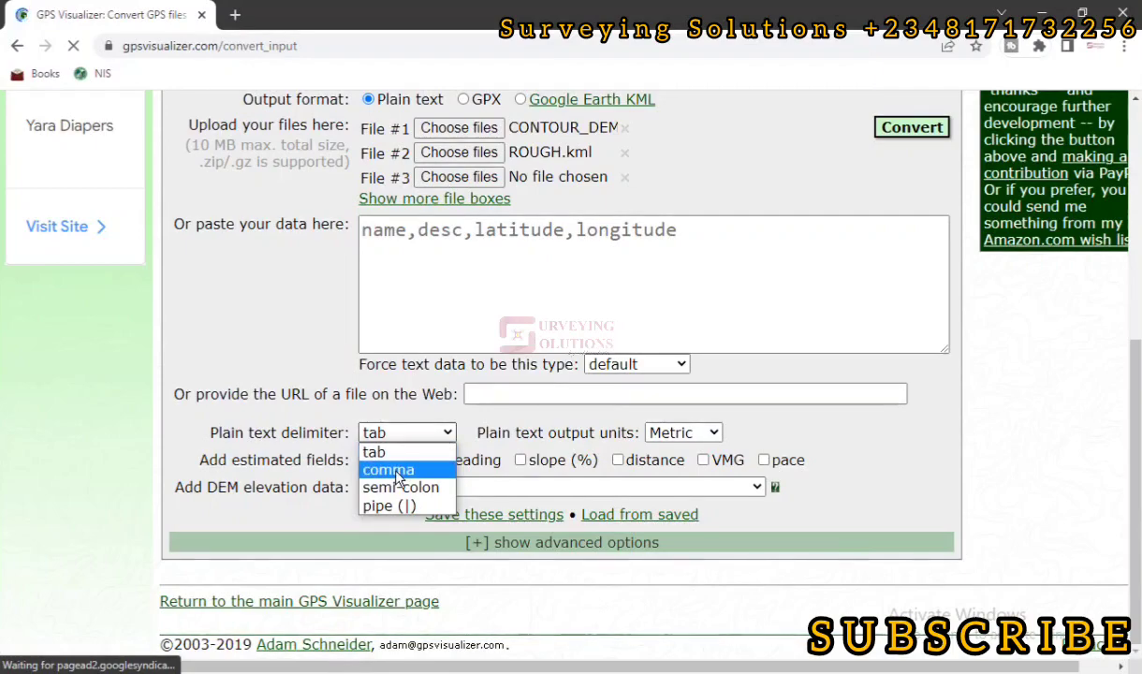
left_click(399, 475)
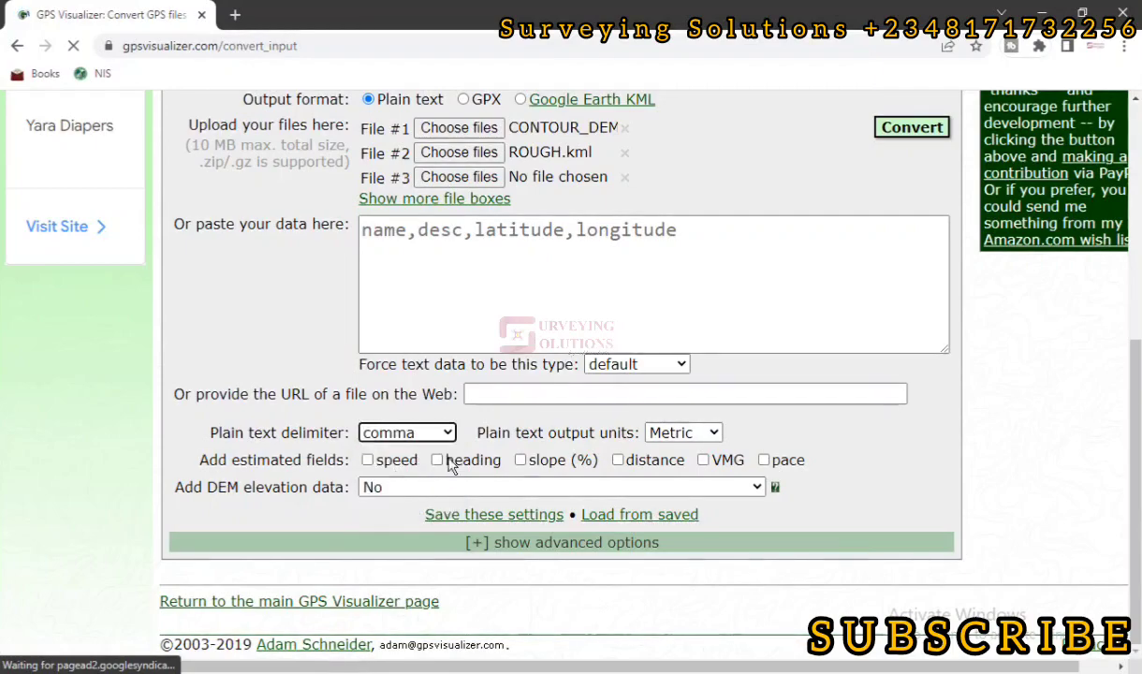
left_click(688, 435)
left_click(690, 452)
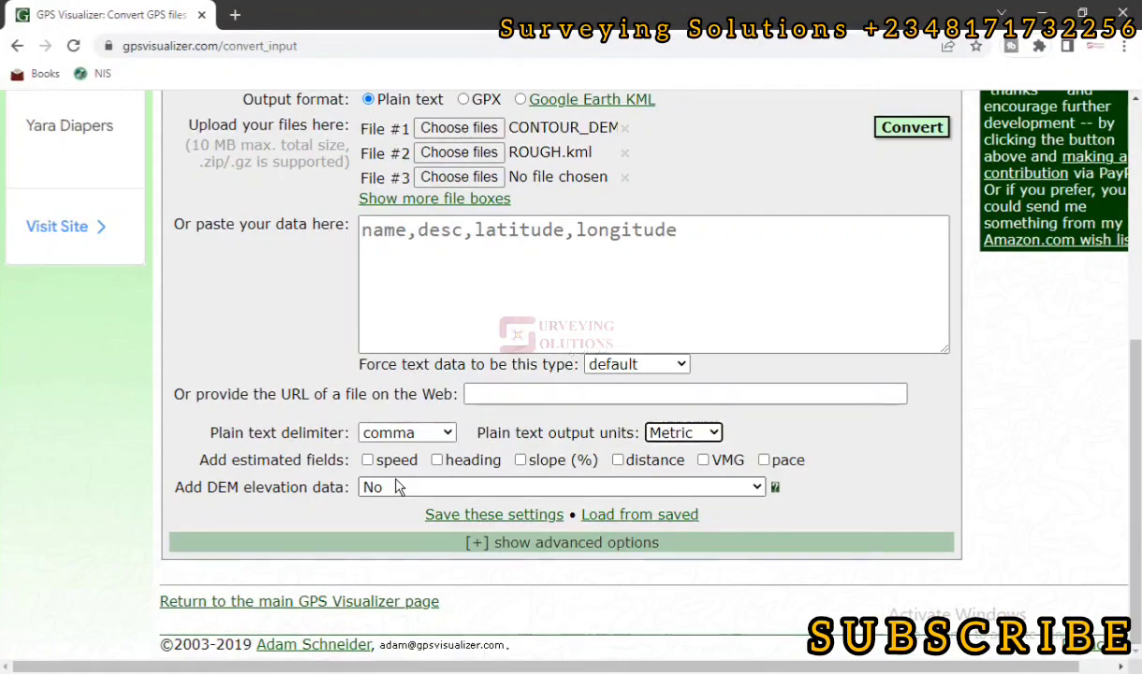
Set Add DEM elevation data to 'best available source'.
left_click(396, 488)
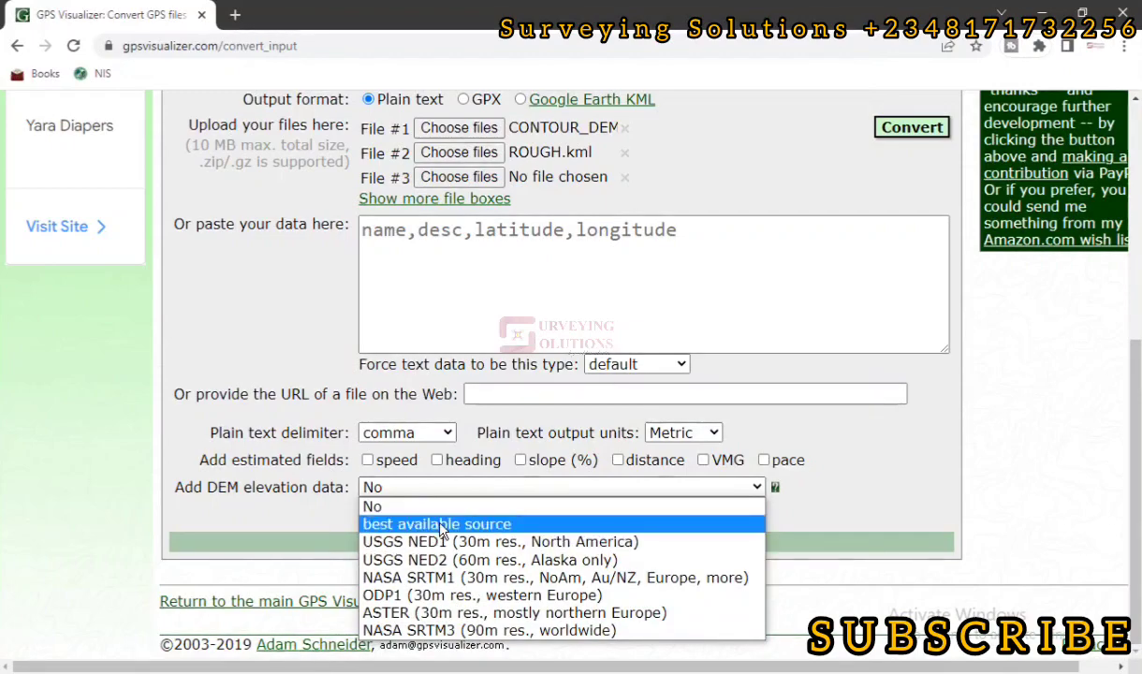
key("Down")
key("Down")
key("Down")
key("Down")
key("Down")
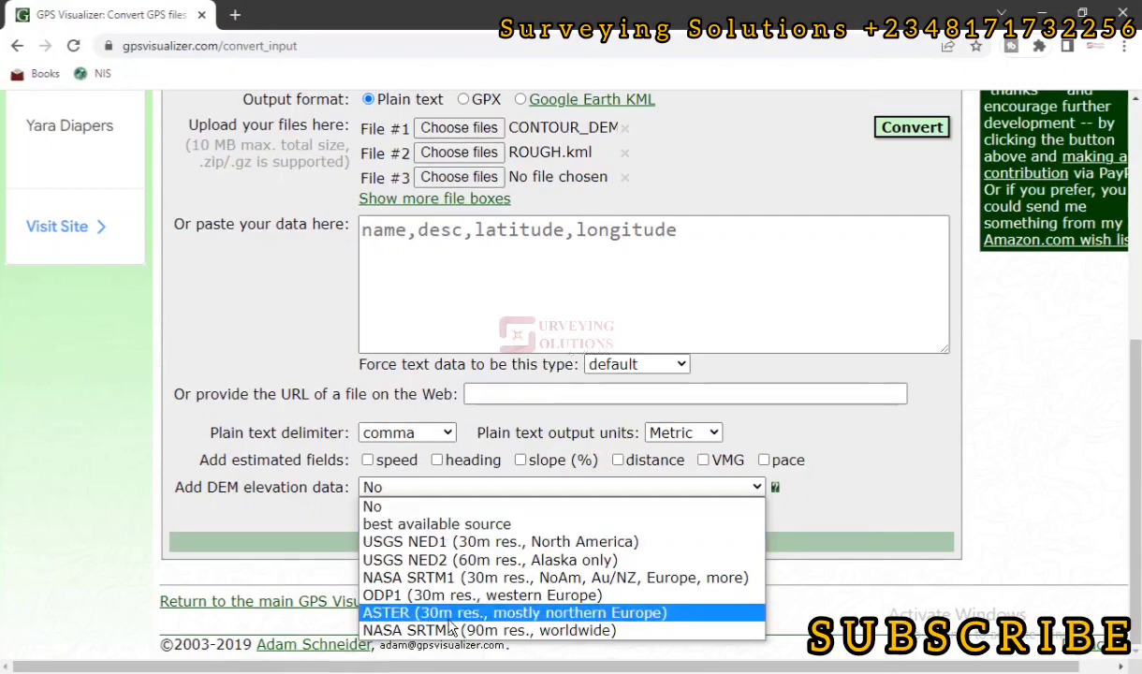
key("Up")
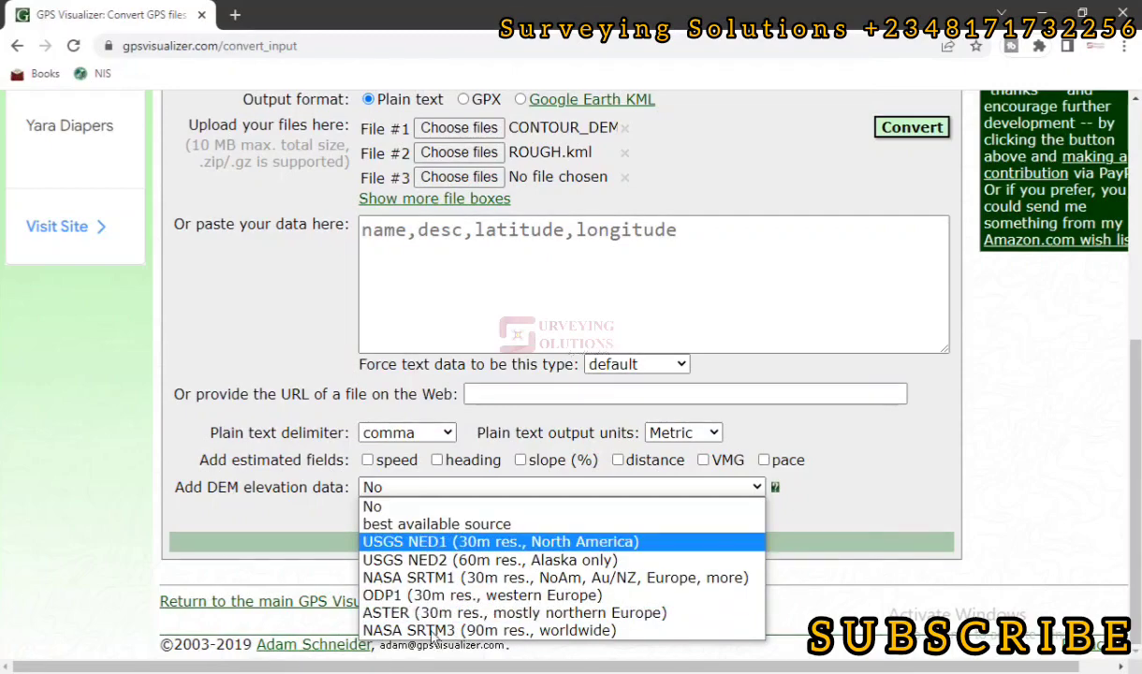
key("Down")
key("Down")
key("Down")
key("Down")
key("Down")
key("Up")
key("Up")
key("Up")
key("Up")
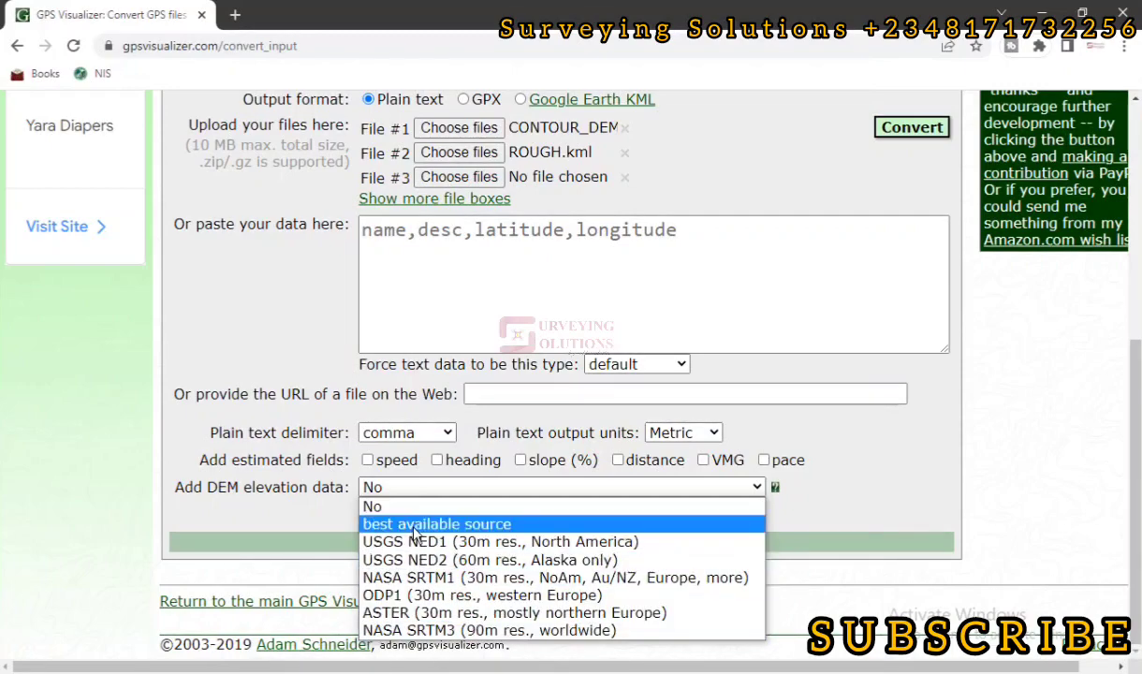
left_click(415, 530)
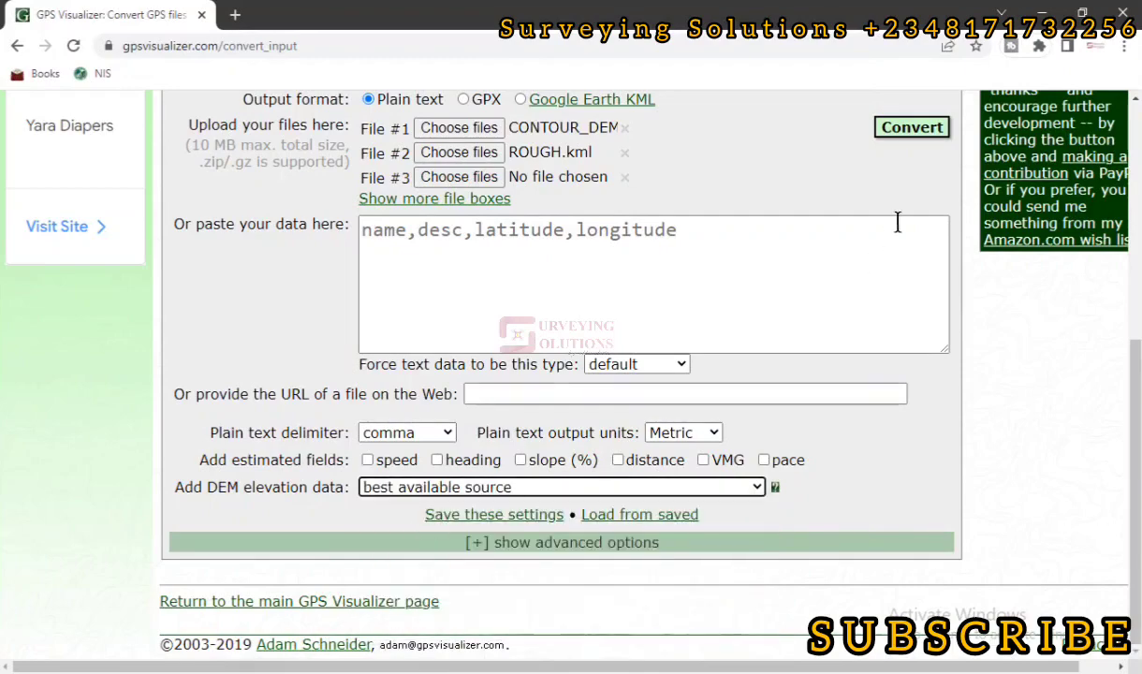
In the advanced options, set Output UTM coordinates to Yes, then return to the form top.
left_click(510, 545)
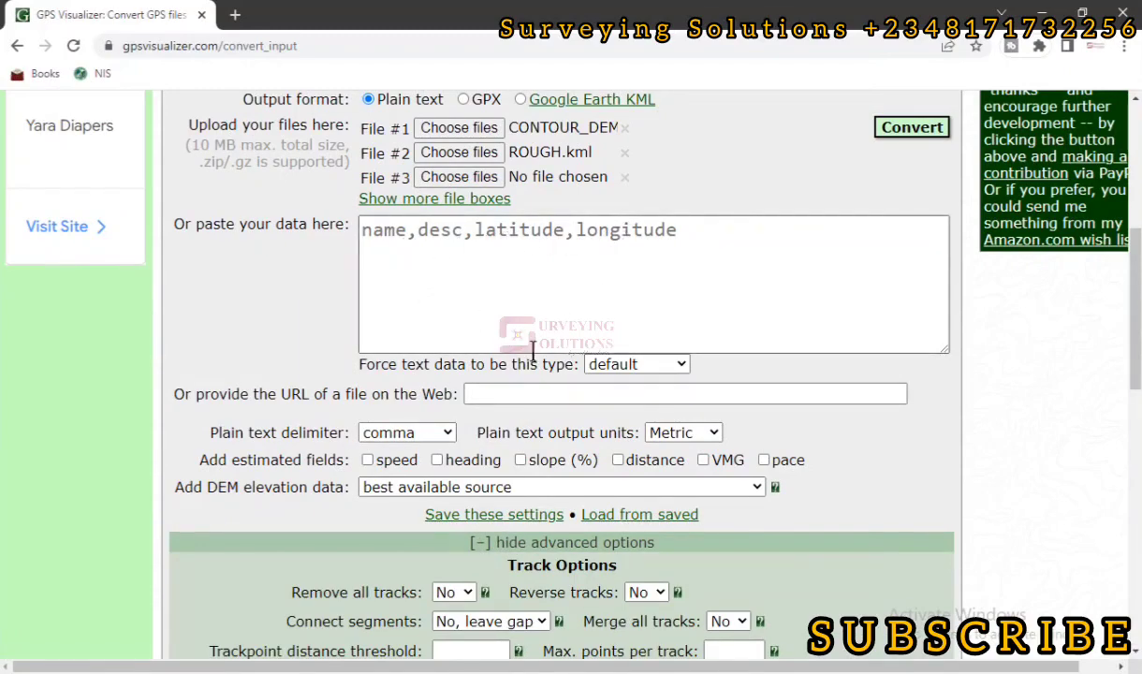
scroll(462, 399, "down", 6)
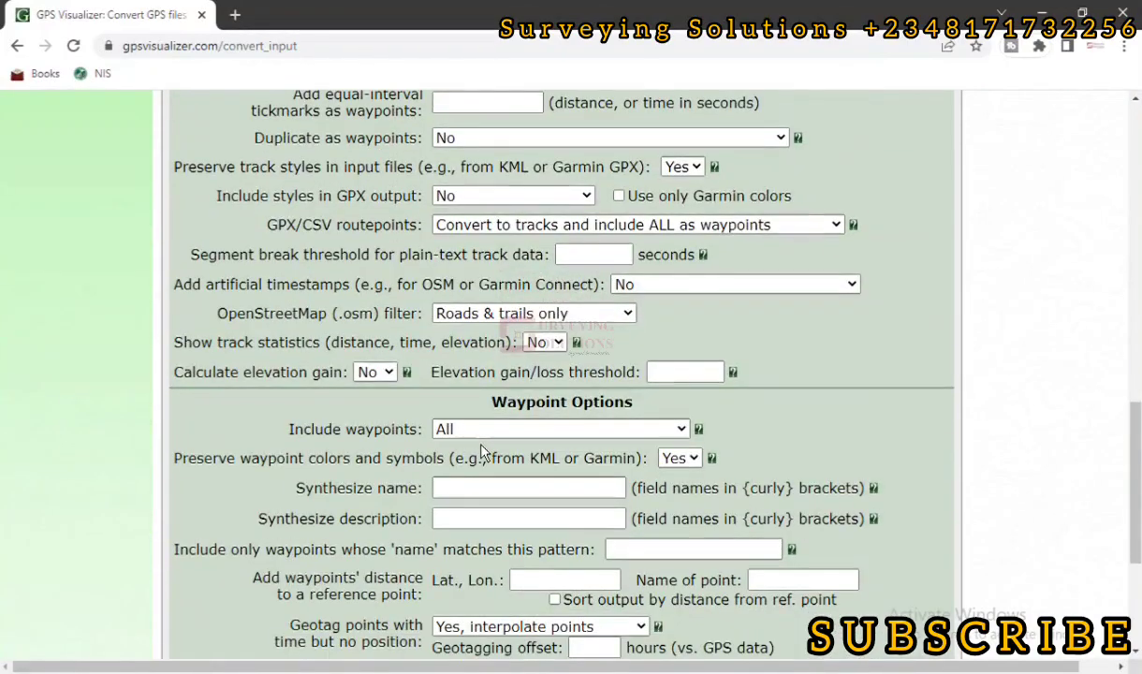
scroll(483, 454, "down", 2)
scroll(482, 455, "down", 1)
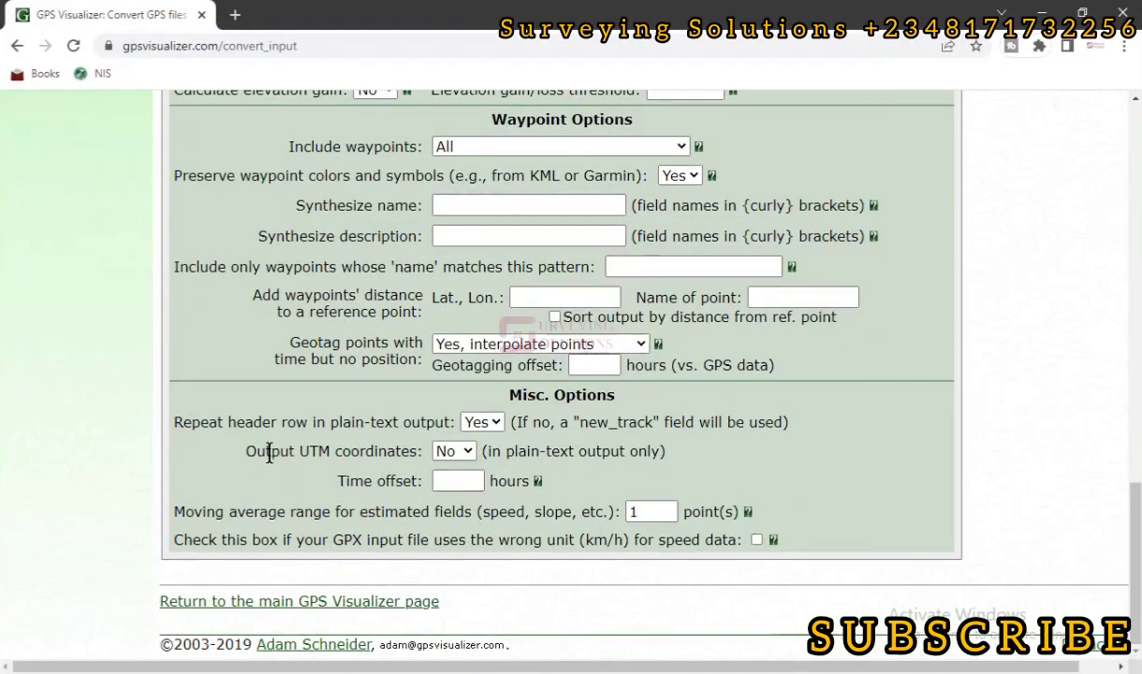
left_click(453, 452)
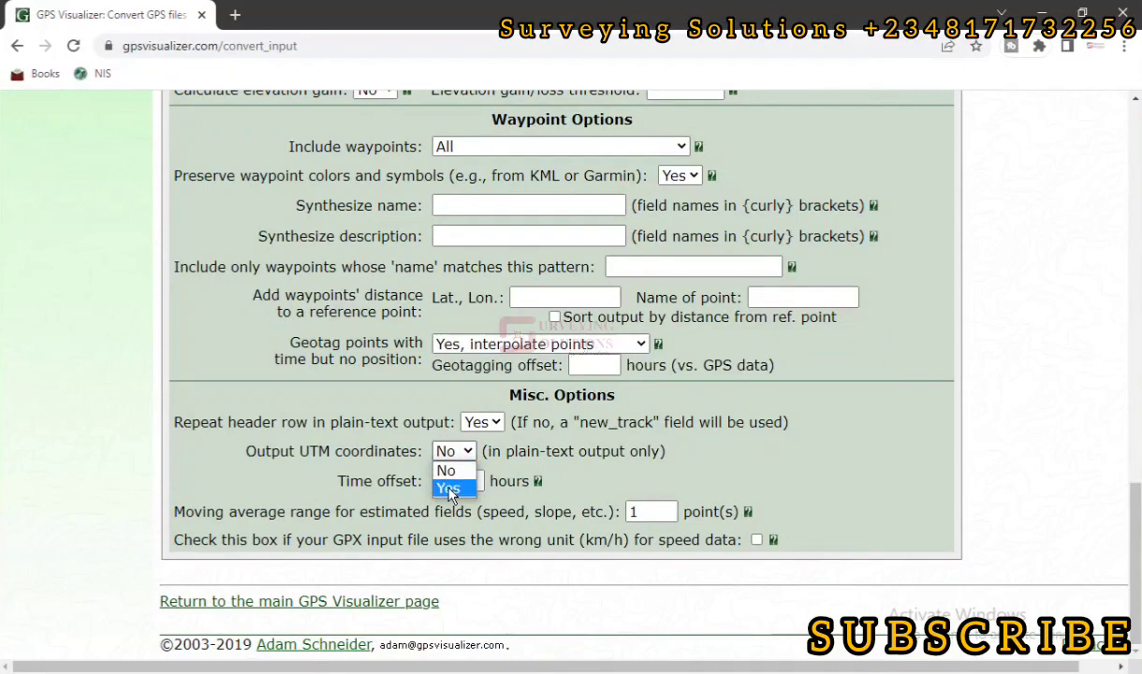
left_click(448, 489)
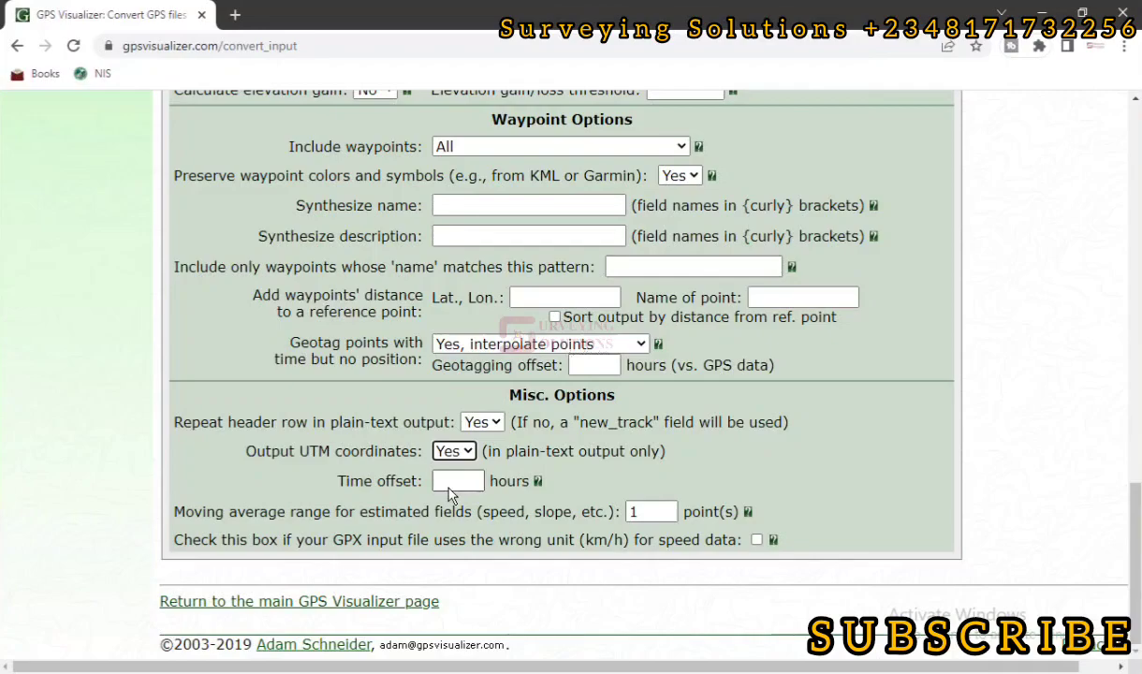
scroll(450, 494, "up", 10)
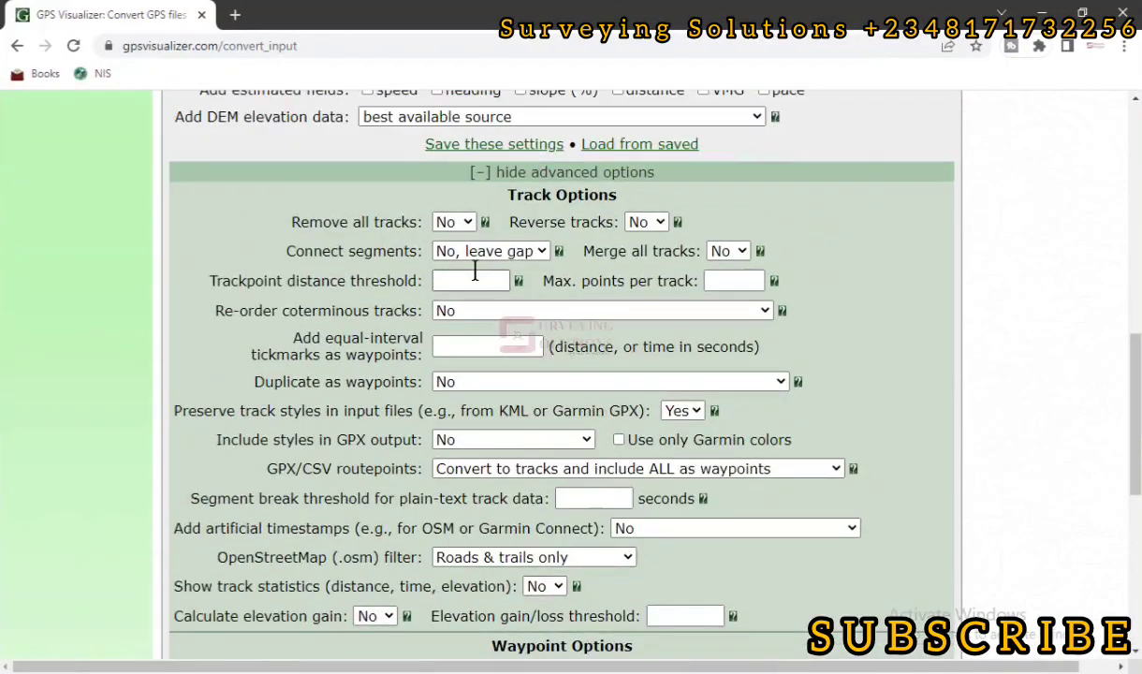
scroll(475, 269, "up", 1)
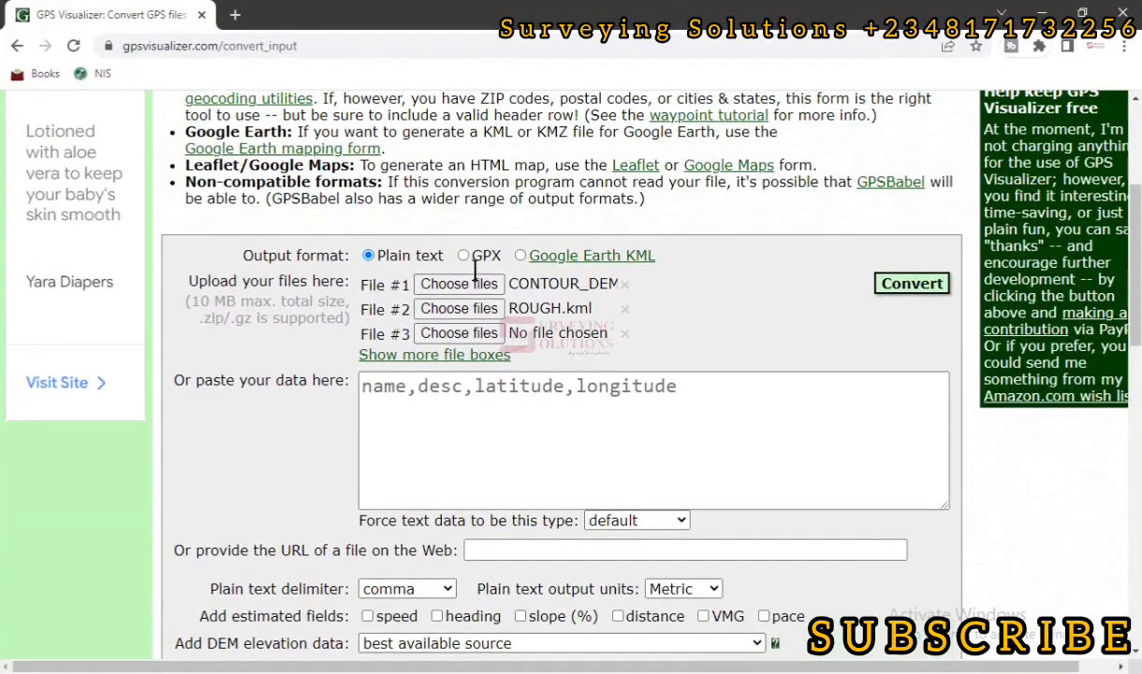
left_click(906, 286)
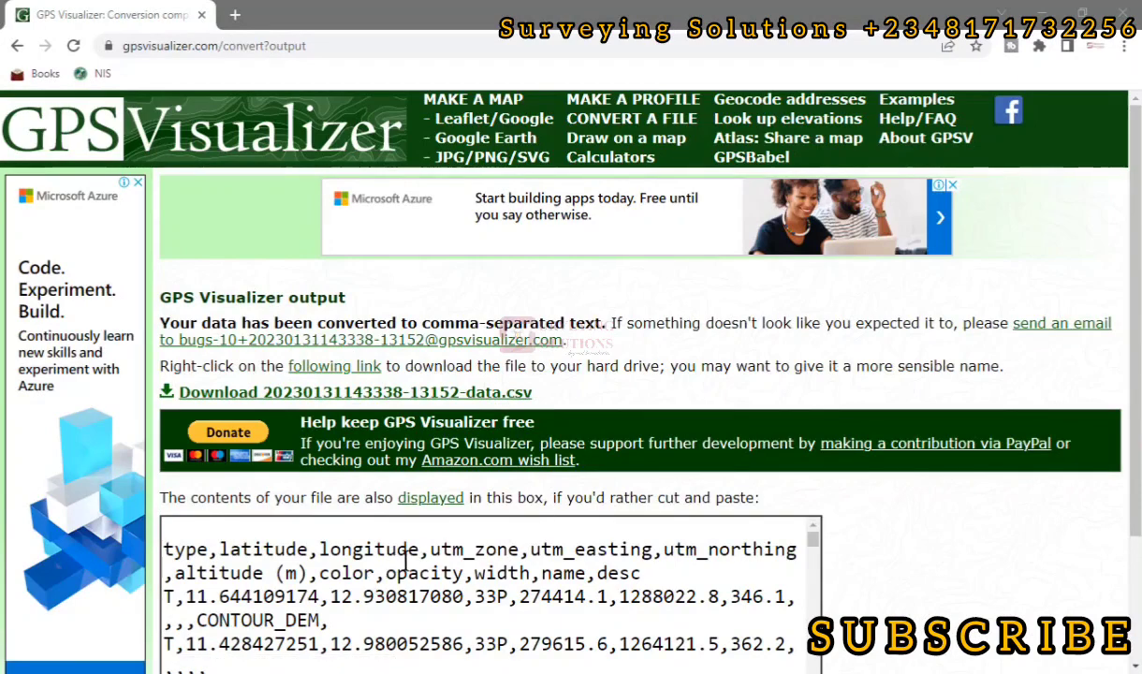
scroll(309, 557, "down", 4)
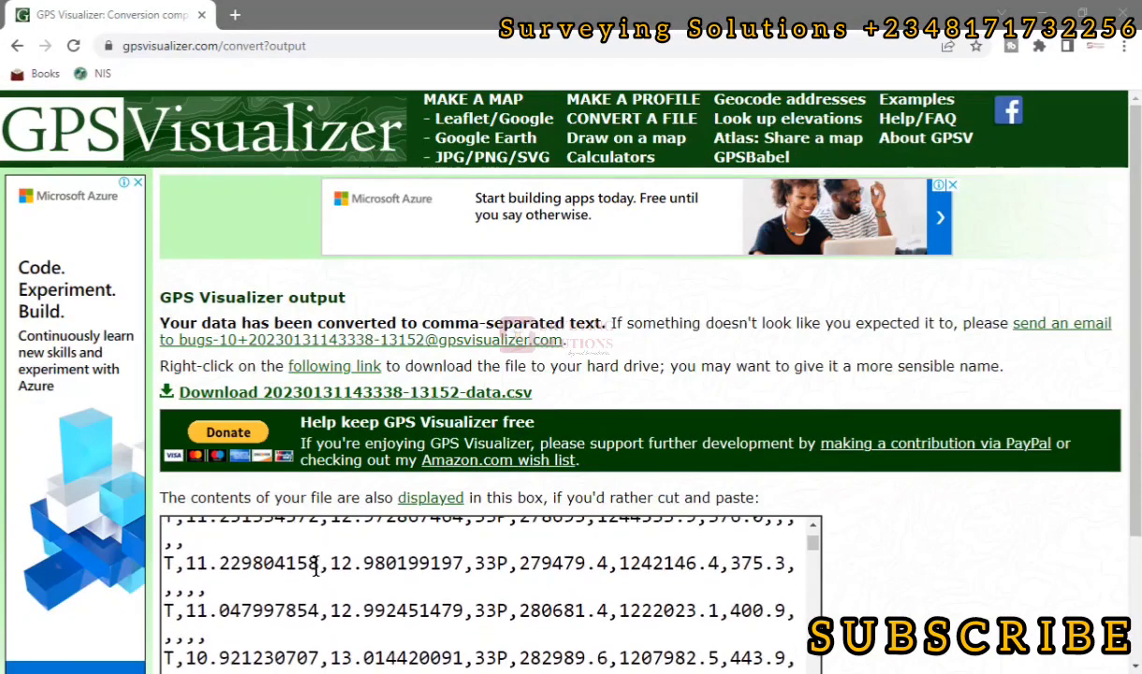
scroll(316, 569, "down", 8)
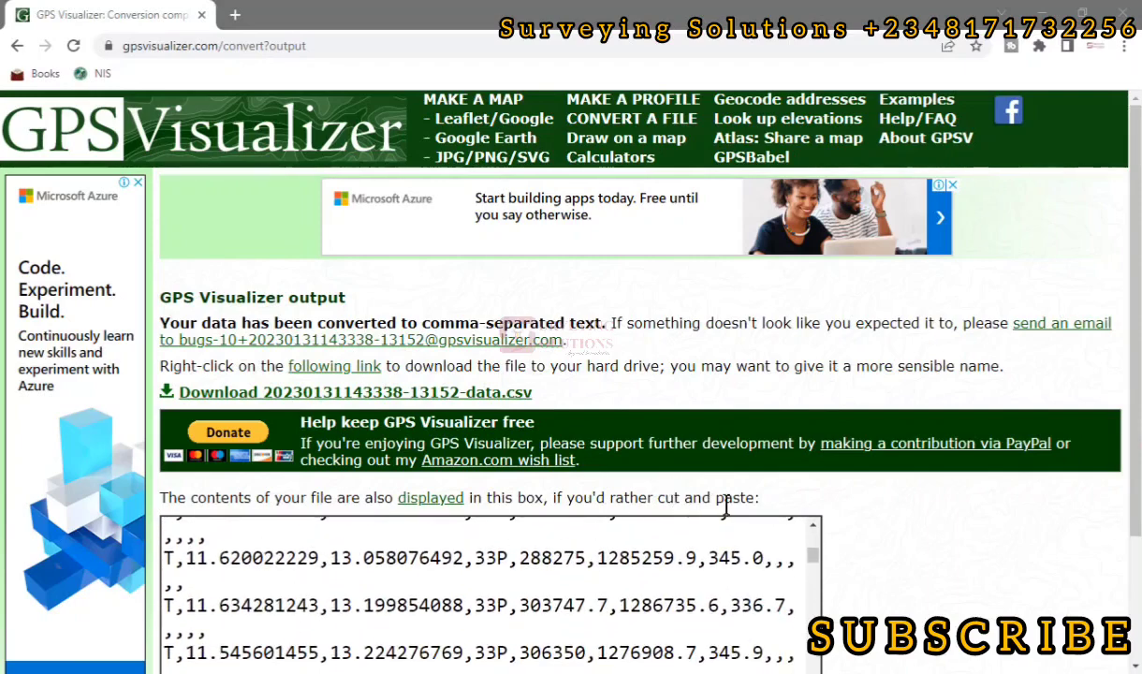
left_click(269, 397)
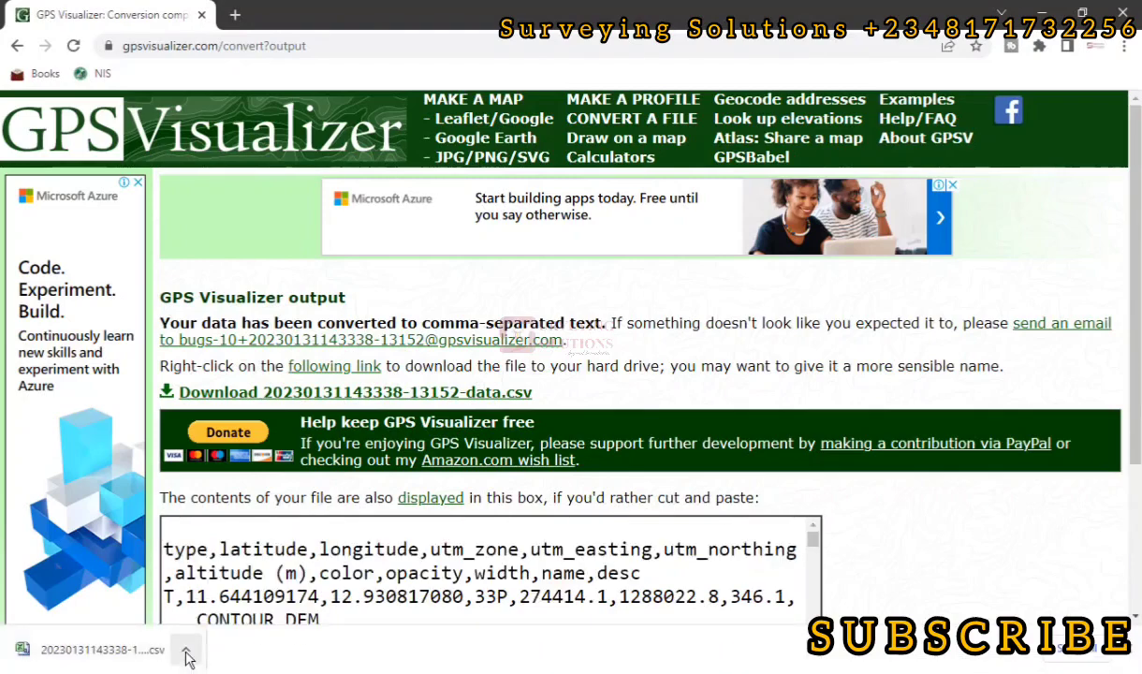
left_click(187, 652)
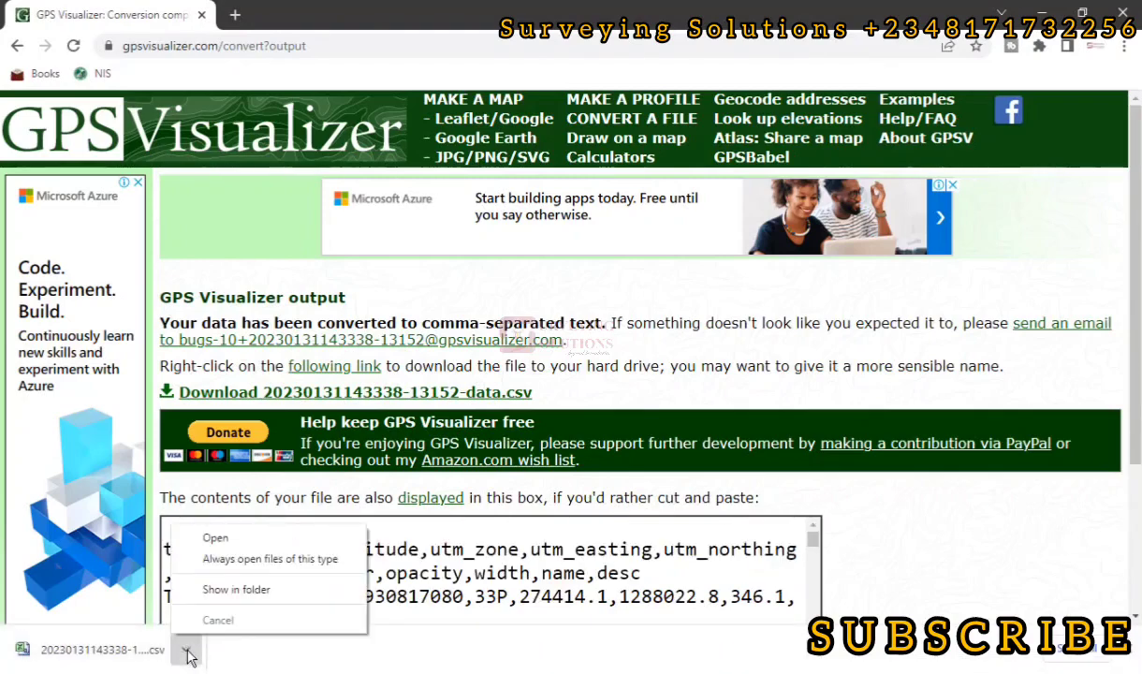
left_click(255, 540)
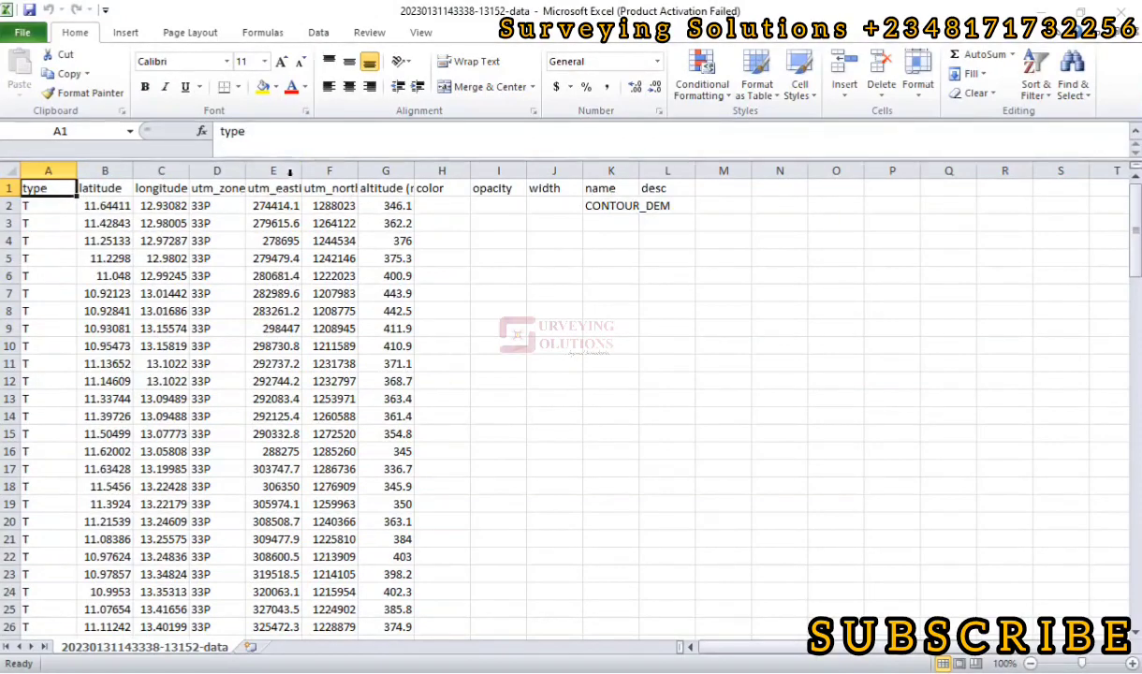
Autofit columns D–G to their utm_zone, utm_easting, utm_northing and altitude (m) headers.
double_click(302, 175)
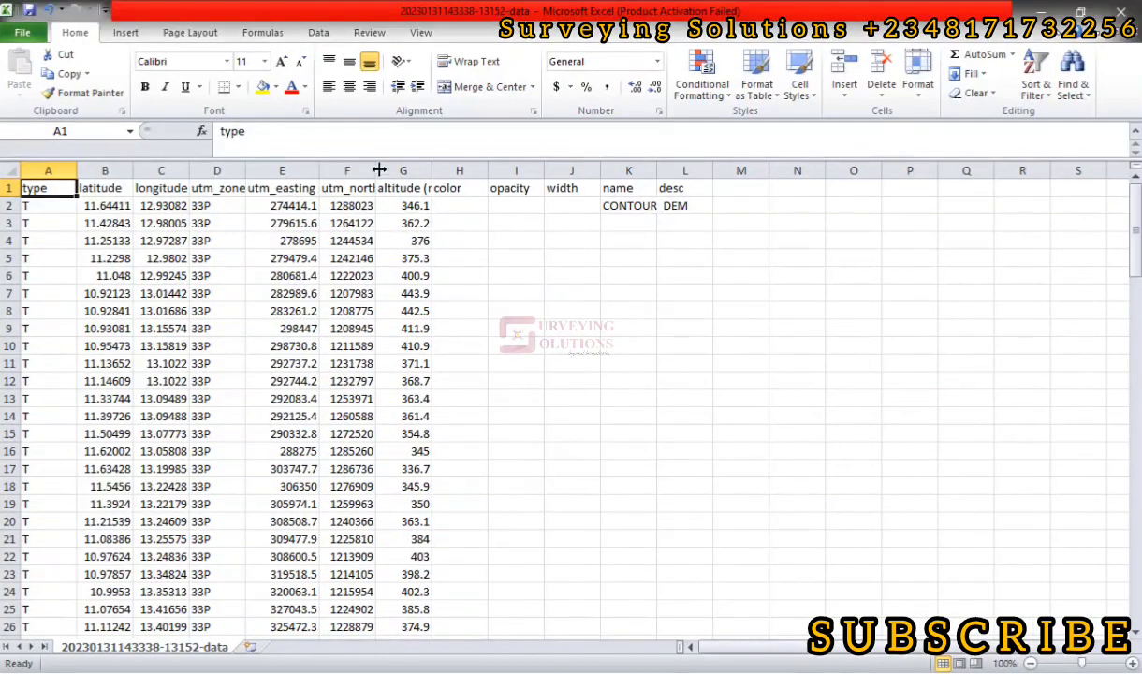
double_click(375, 168)
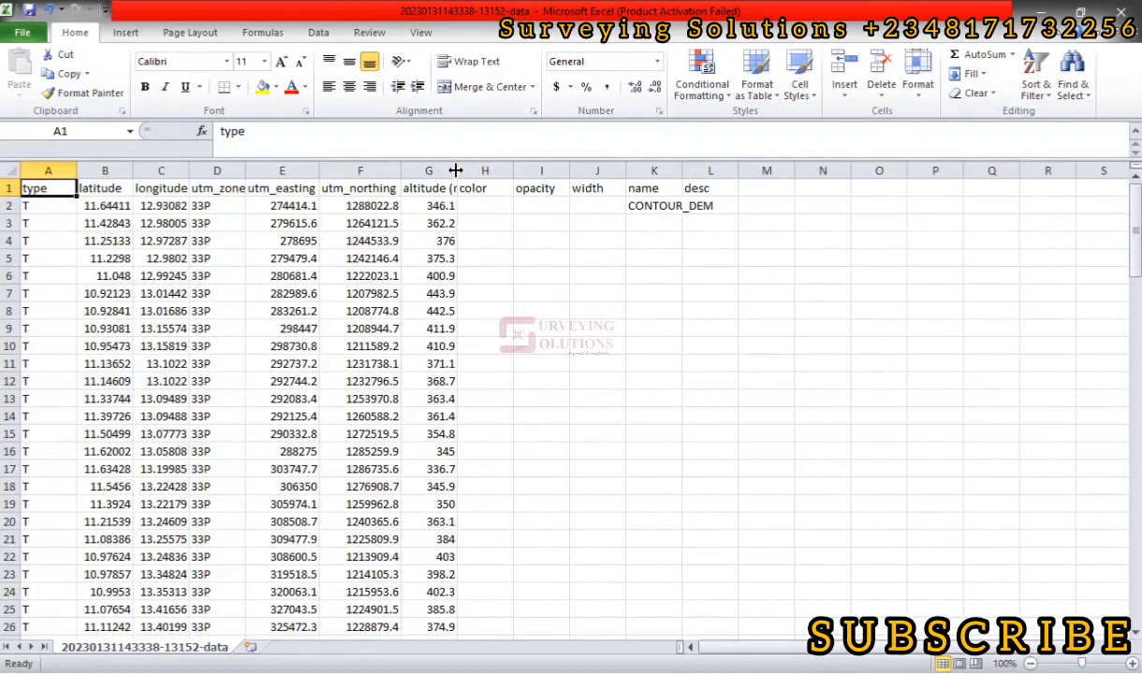
double_click(457, 169)
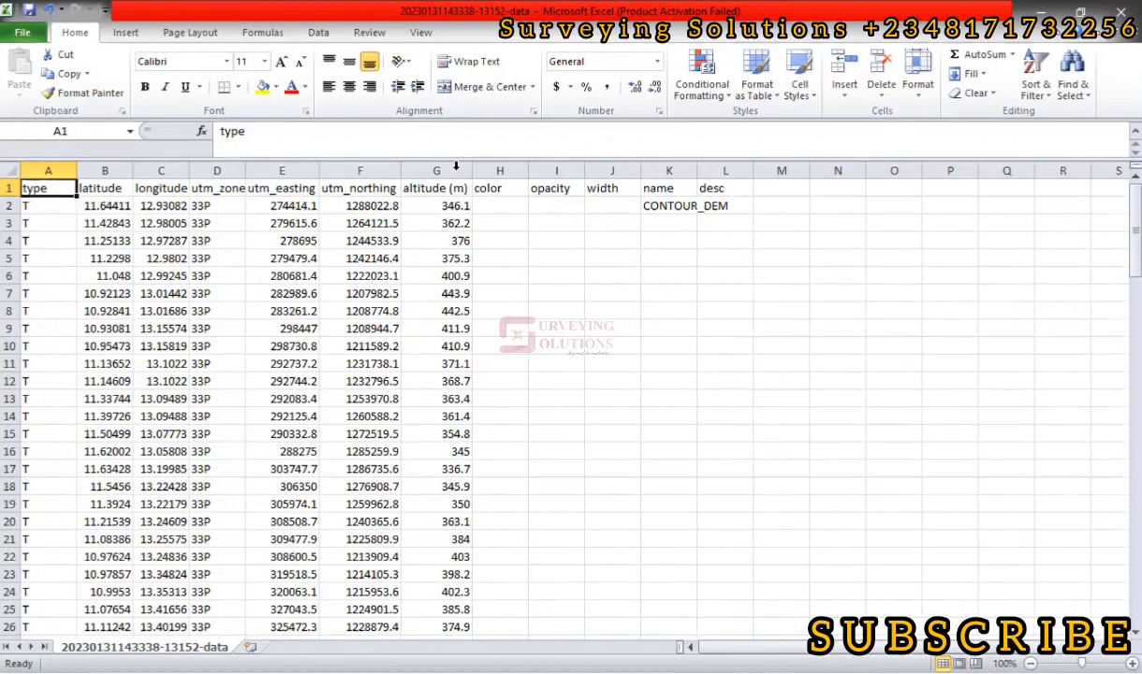
double_click(245, 170)
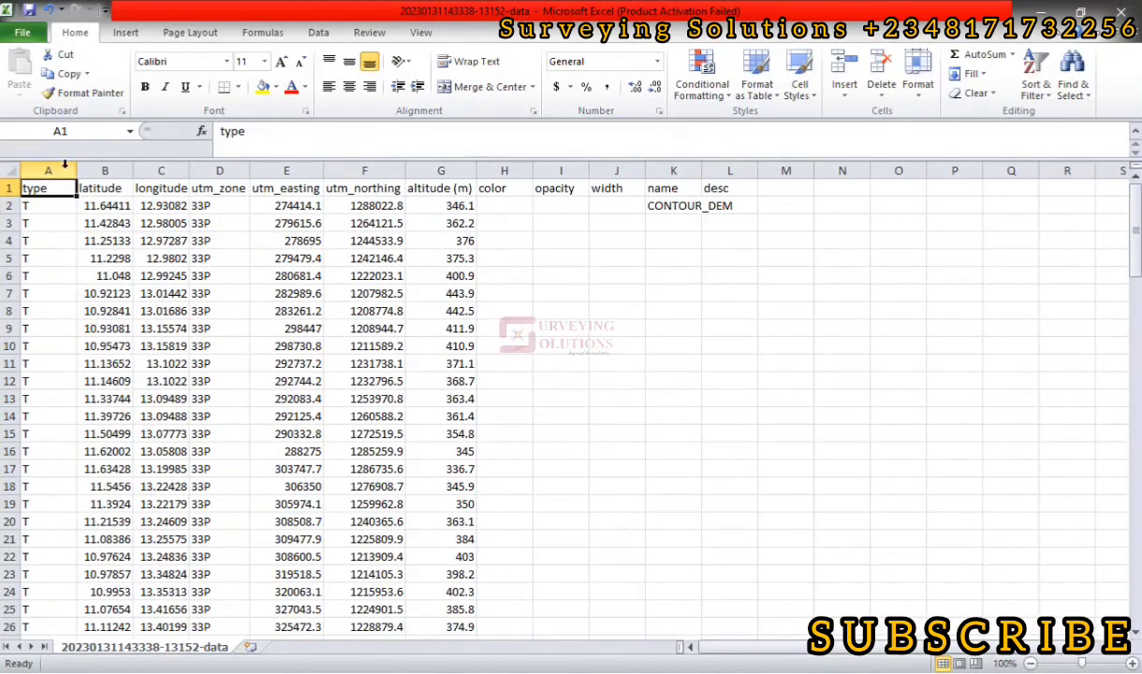
Delete the type, utm_zone, color and desc columns together.
left_click(64, 169)
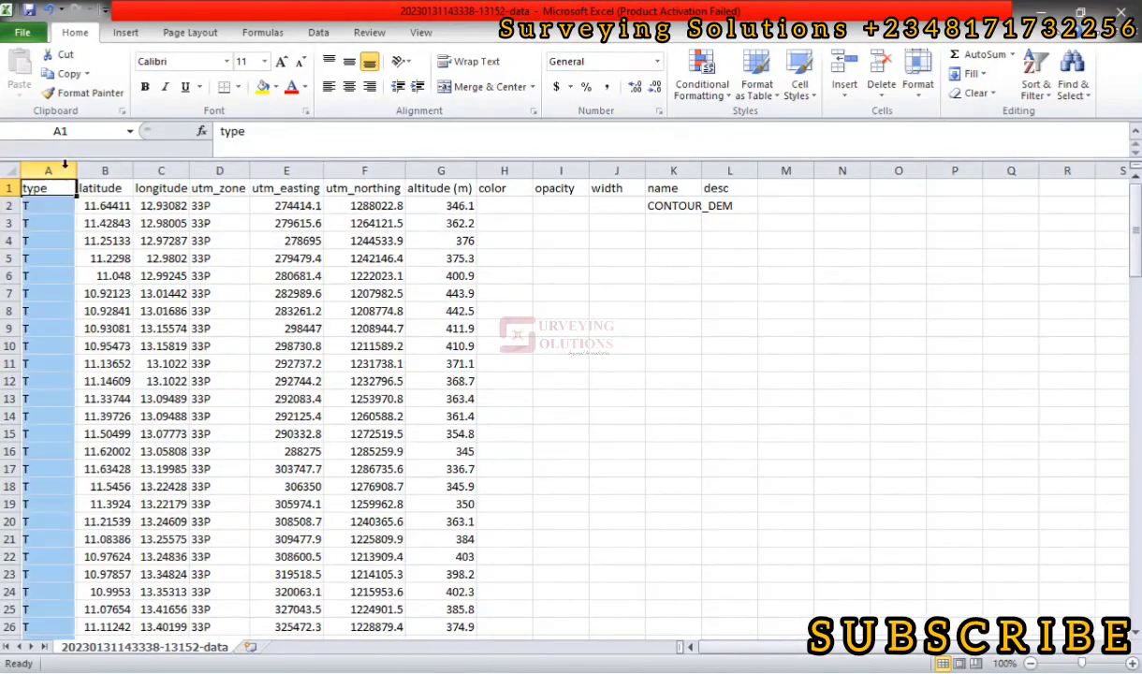
left_click(219, 170, "ctrl")
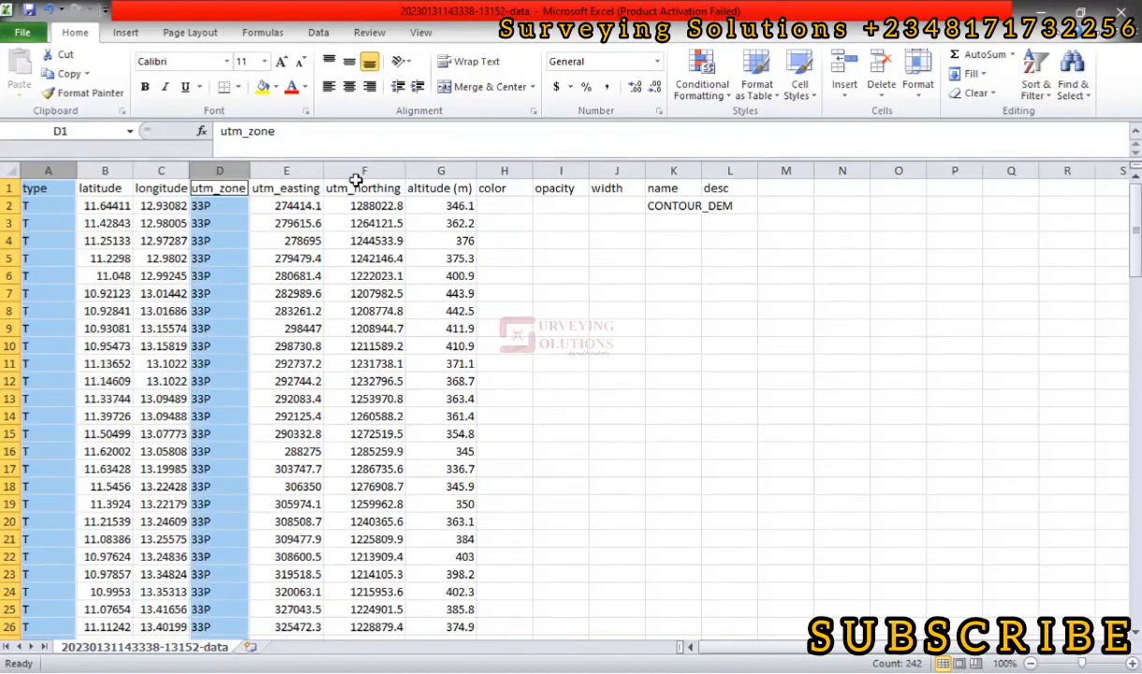
left_click(514, 169, "ctrl")
left_click_drag(521, 191, 714, 203)
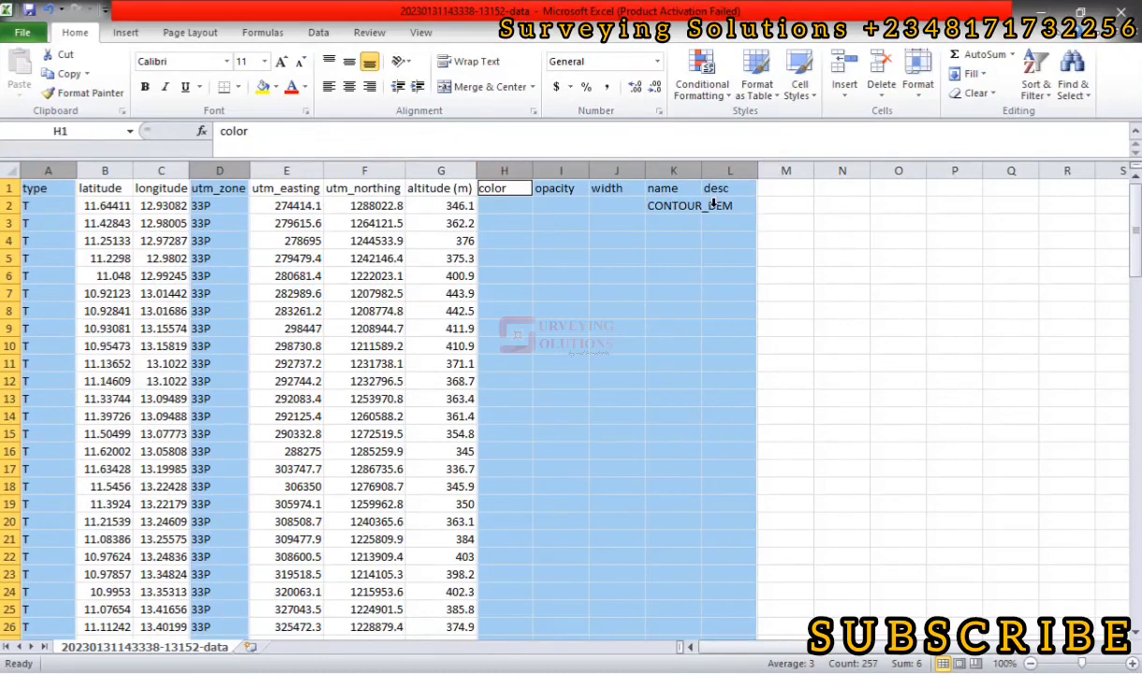
left_click(881, 64)
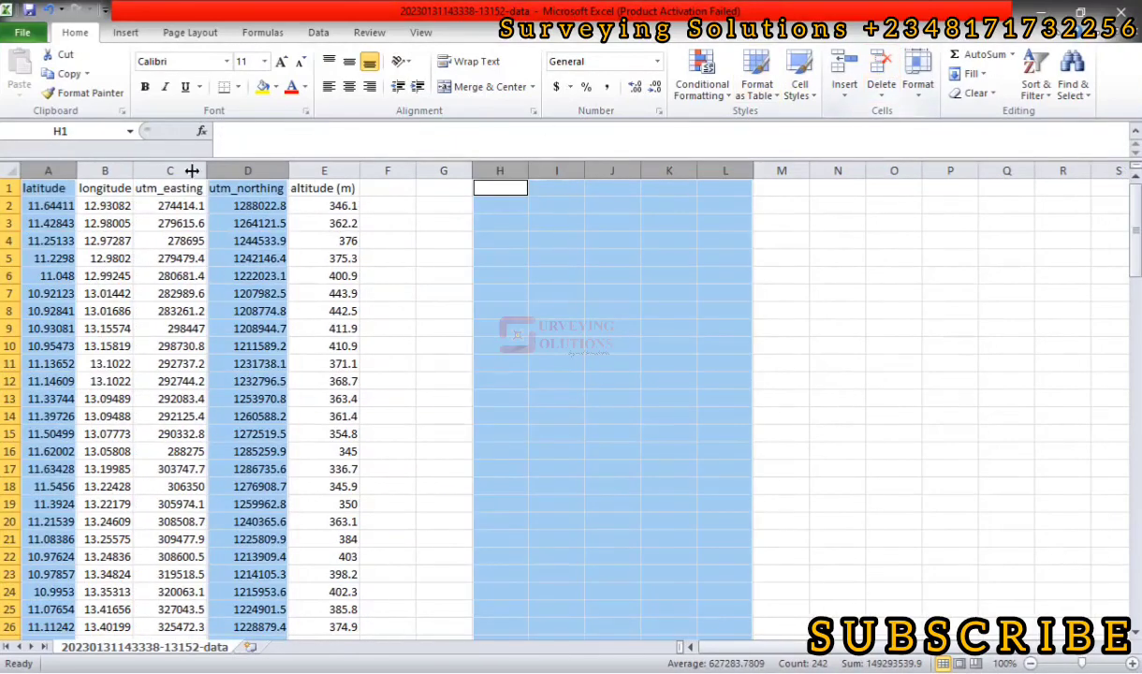
Verify the remaining utm_easting, utm_northing and altitude (m) headers.
left_click(30, 185)
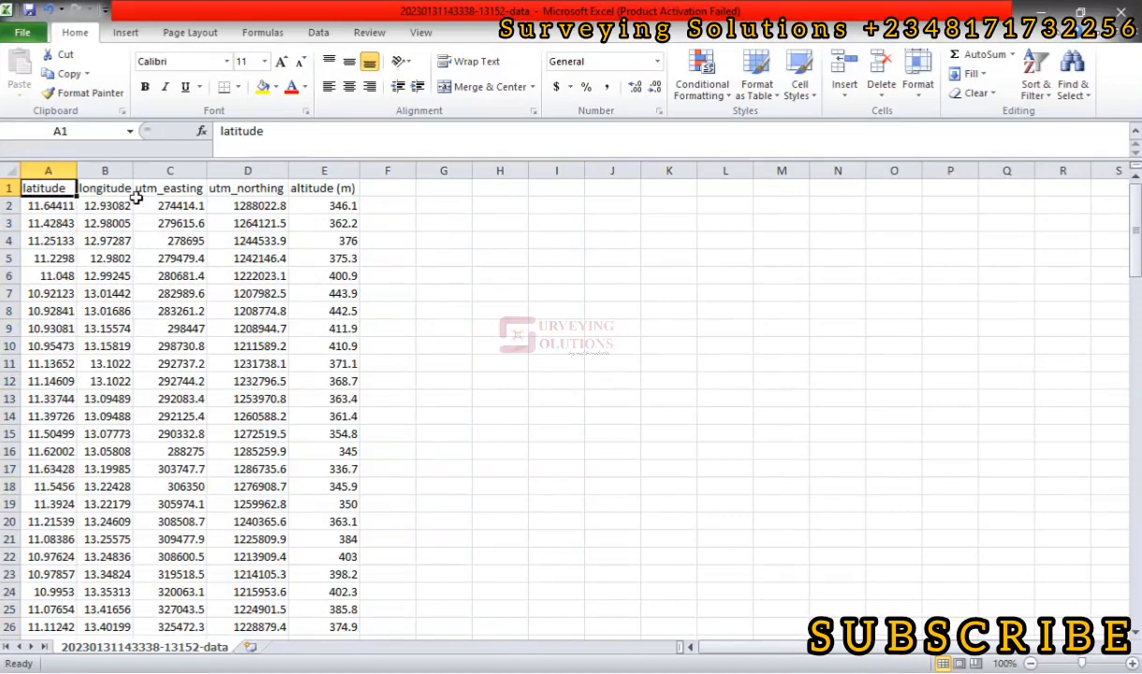
left_click(105, 205)
left_click(189, 188)
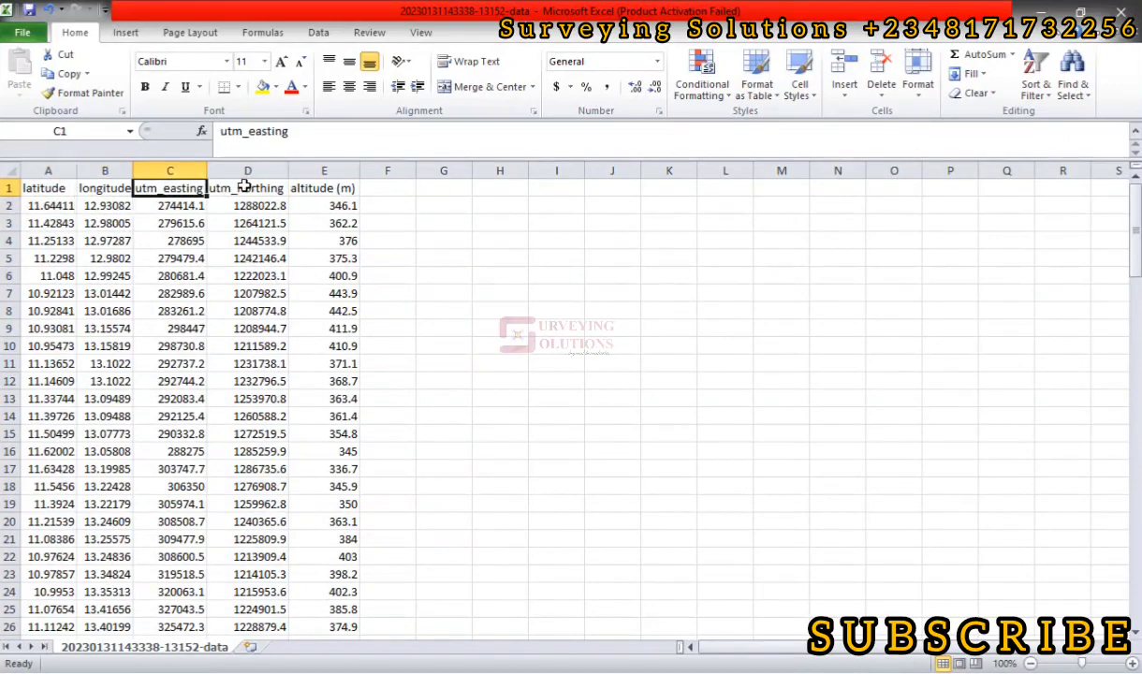
left_click(234, 187)
left_click(328, 187)
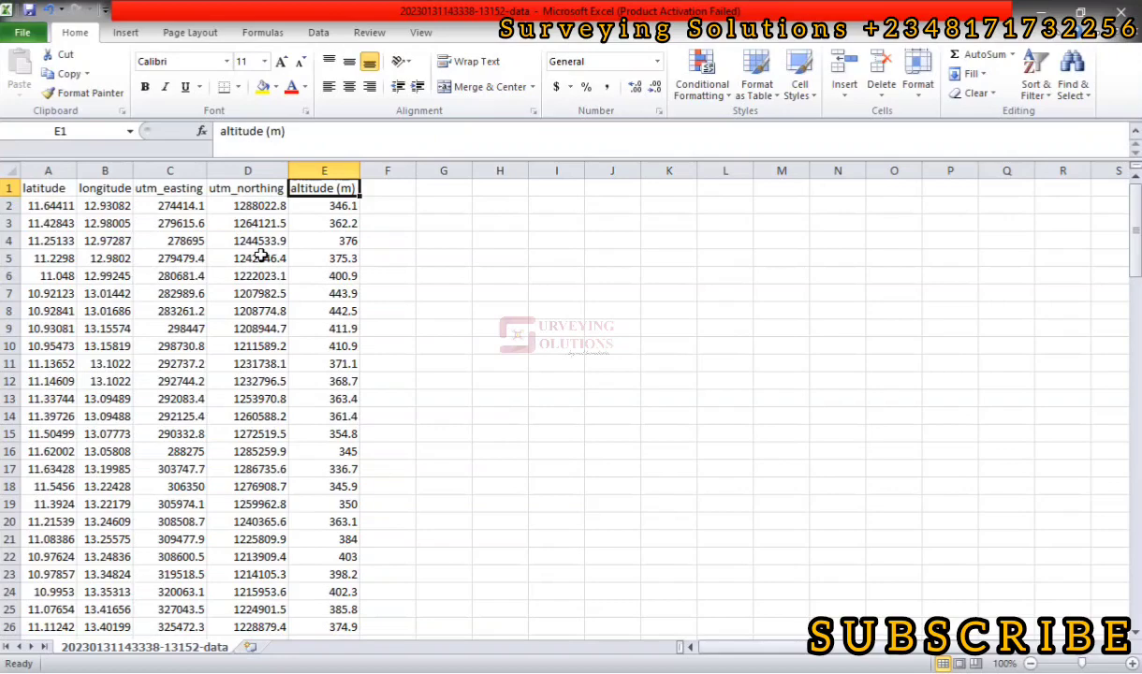
scroll(261, 255, "down", 2)
scroll(260, 256, "down", 9)
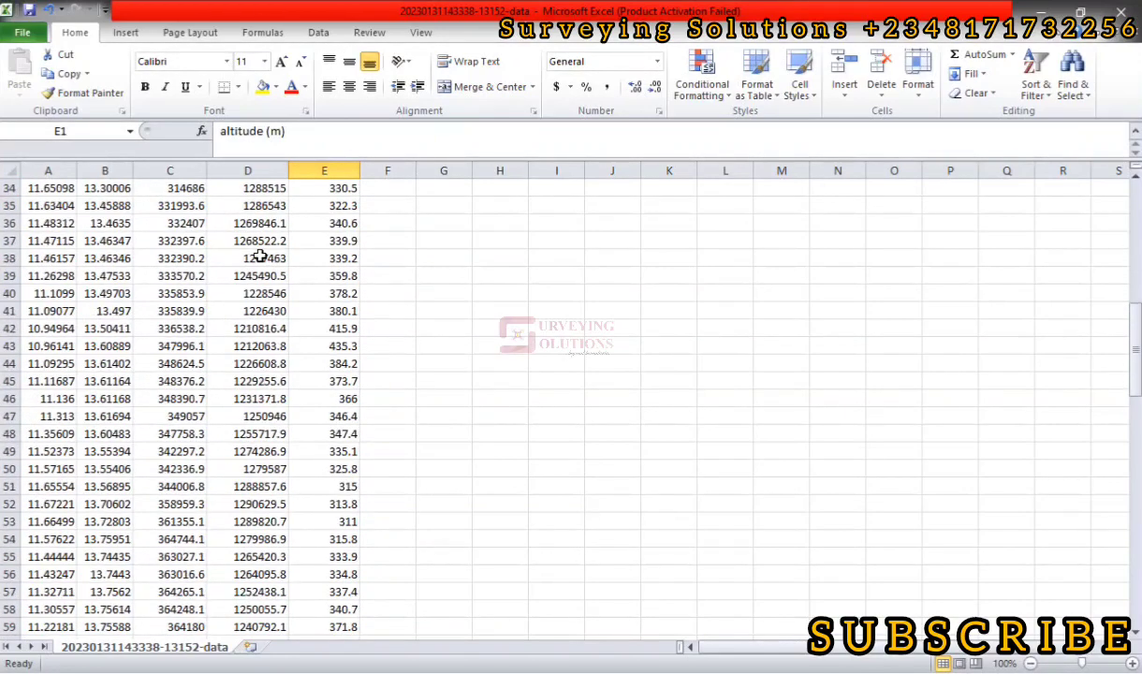
scroll(261, 255, "down", 6)
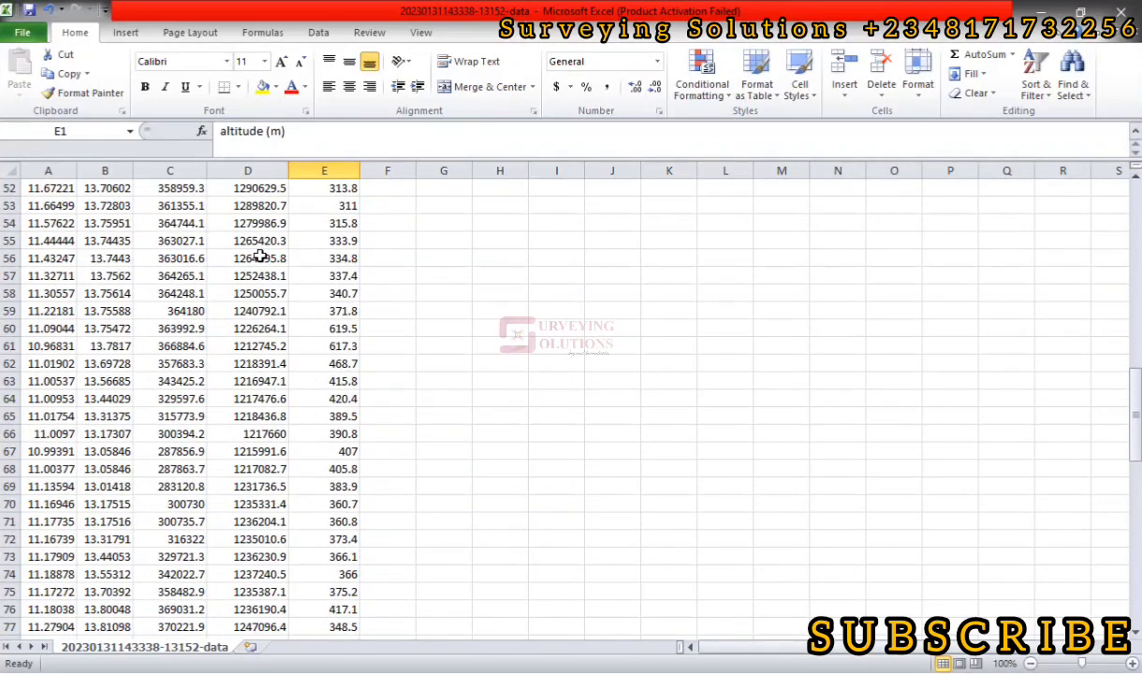
scroll(258, 316, "down", 8)
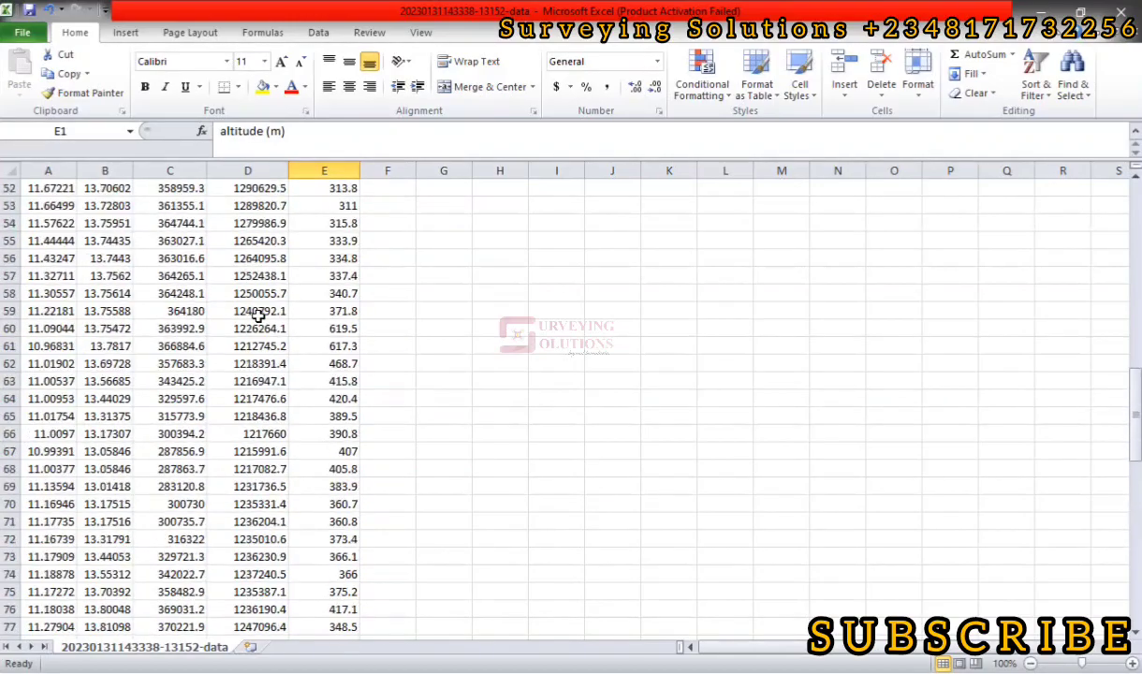